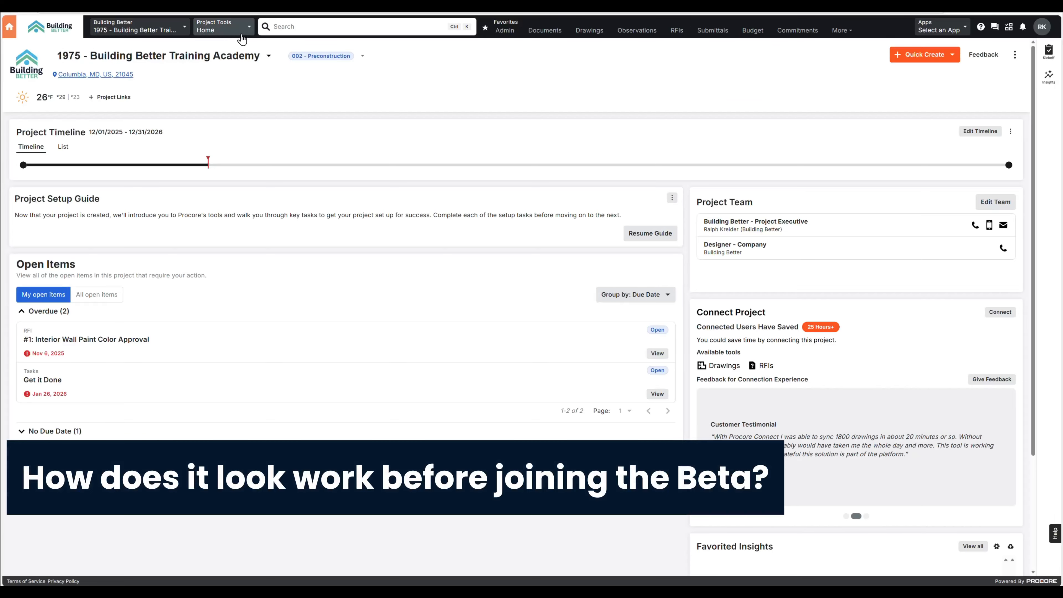
Check the project's list of available tools for a data extract option
{"action": "left_click", "coordinate": [241, 37]}
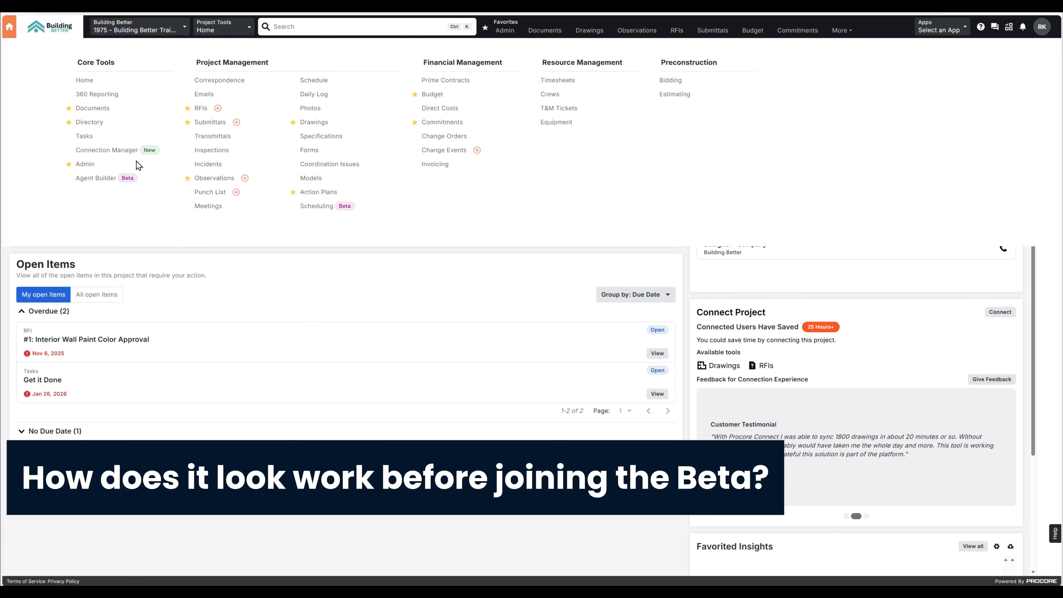
{"action": "left_click", "coordinate": [226, 28]}
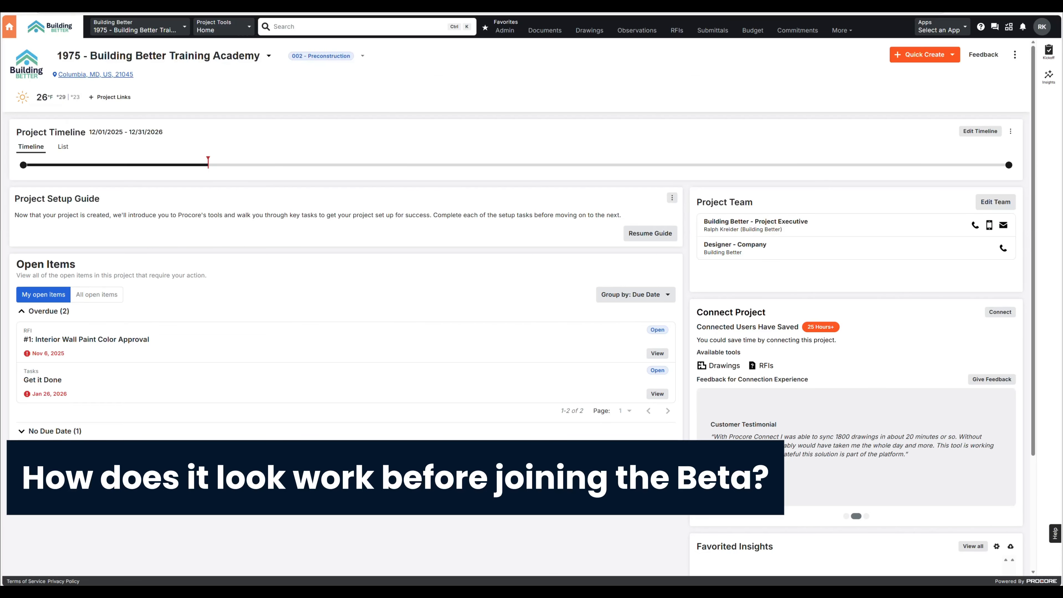
Switch to Procore Extracts, start an extract of all tools for the Building Better Training Academy project, and cancel it
{"action": "left_click_drag", "start_coordinate": [1014, 252], "coordinate": [336, 158]}
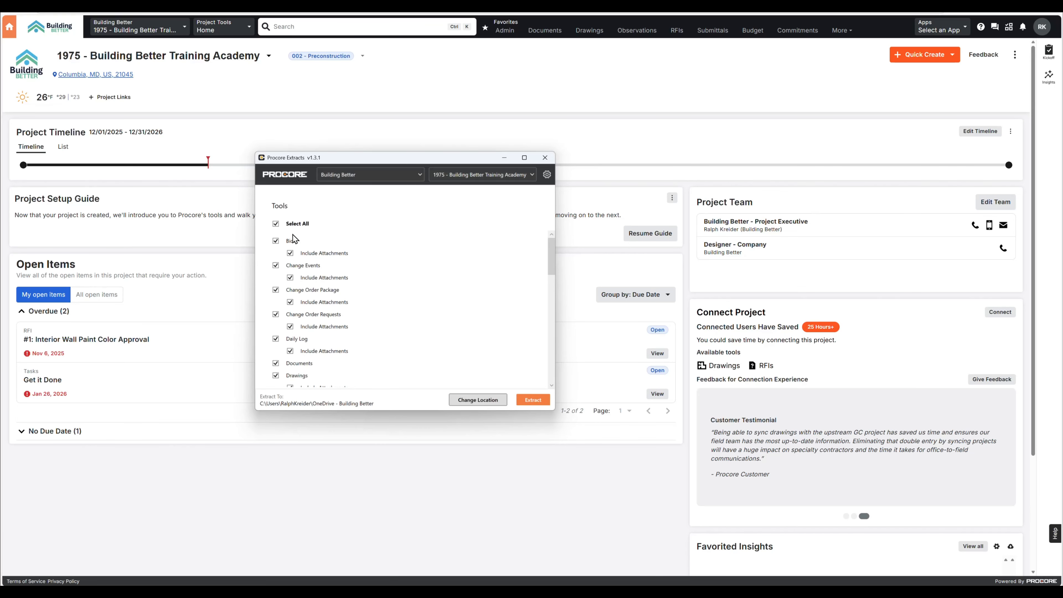
{"action": "scroll", "coordinate": [304, 330], "scroll_direction": "down", "scroll_amount": 5}
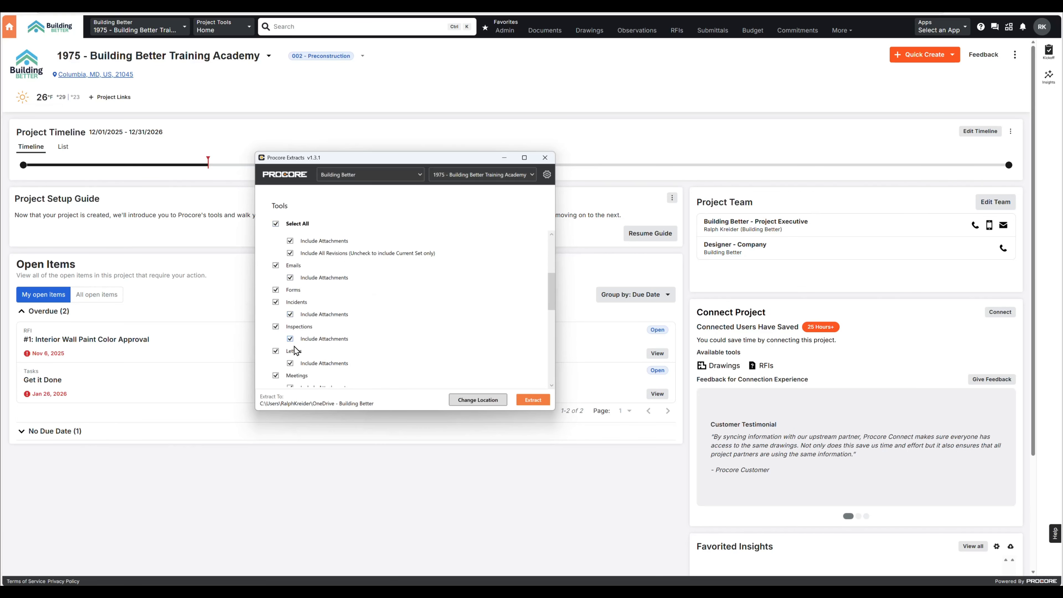
{"action": "left_click", "coordinate": [540, 403]}
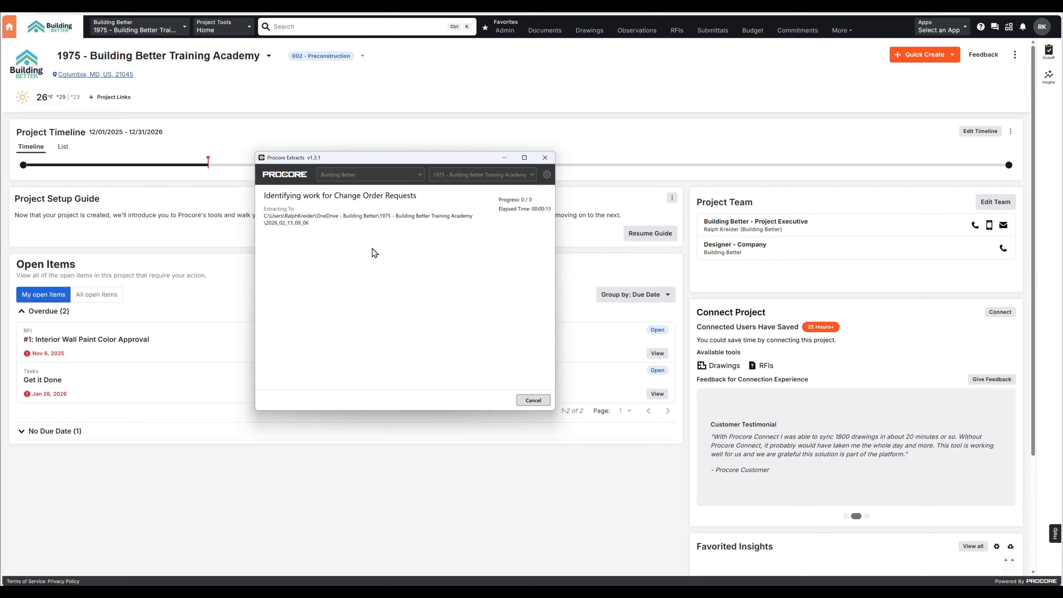
{"action": "left_click", "coordinate": [534, 400]}
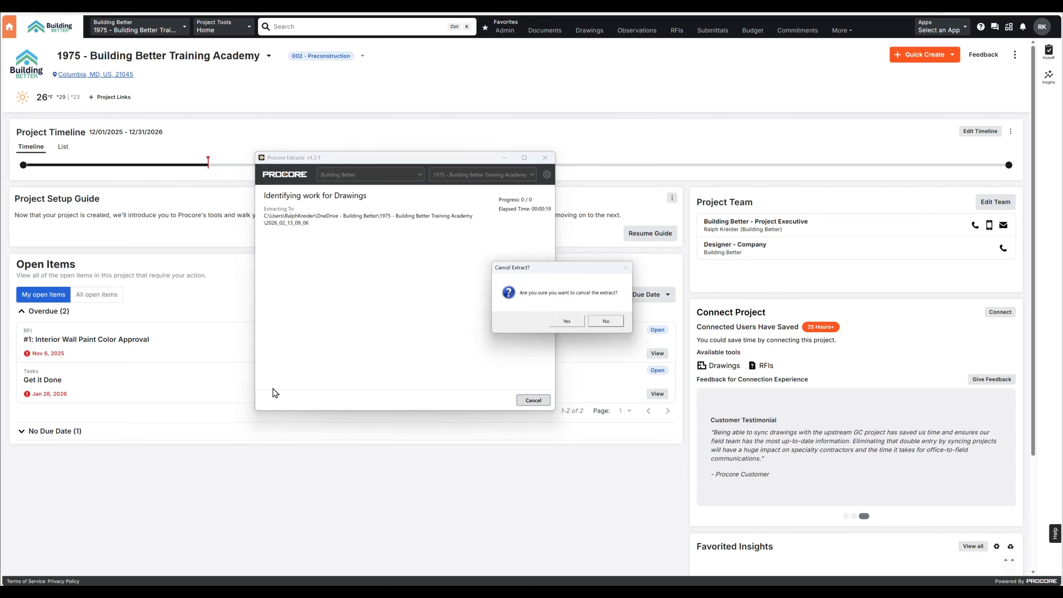
{"action": "left_click", "coordinate": [547, 326]}
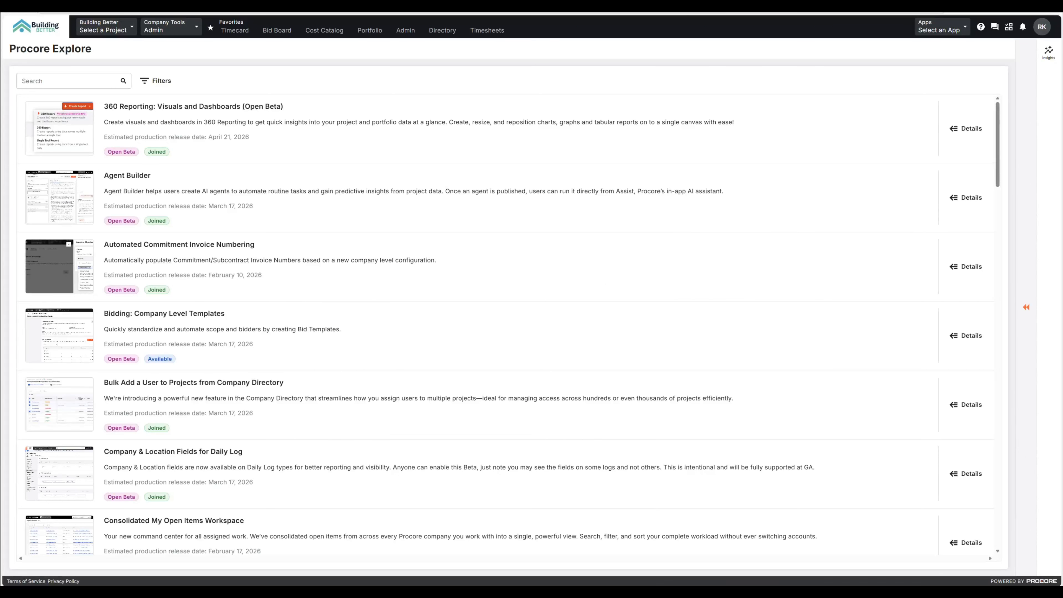
Open the Procore Explore page in the company-level Admin settings
{"action": "left_click", "coordinate": [183, 33]}
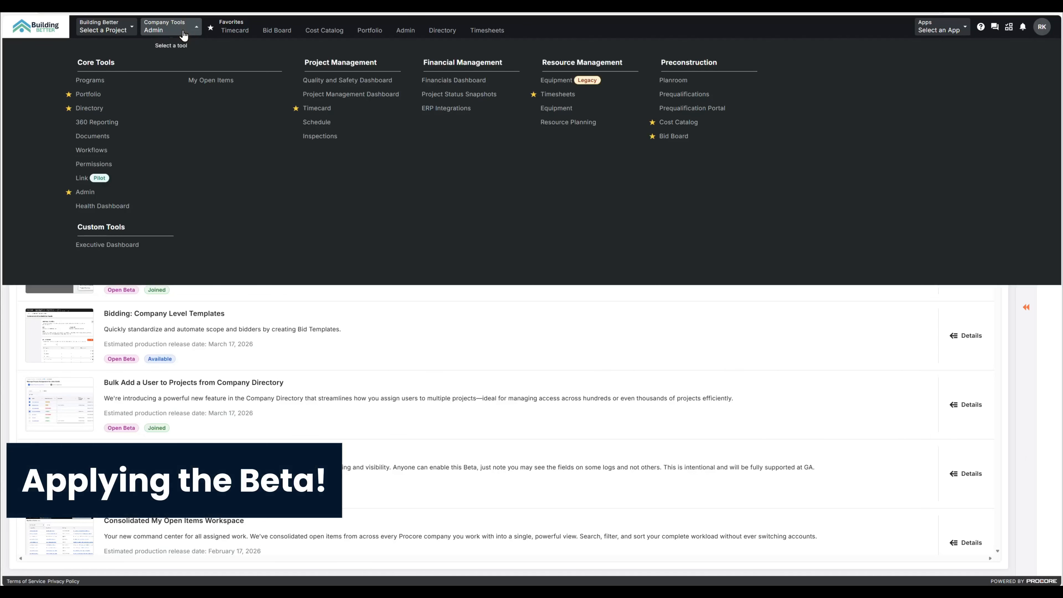
{"action": "left_click", "coordinate": [85, 193]}
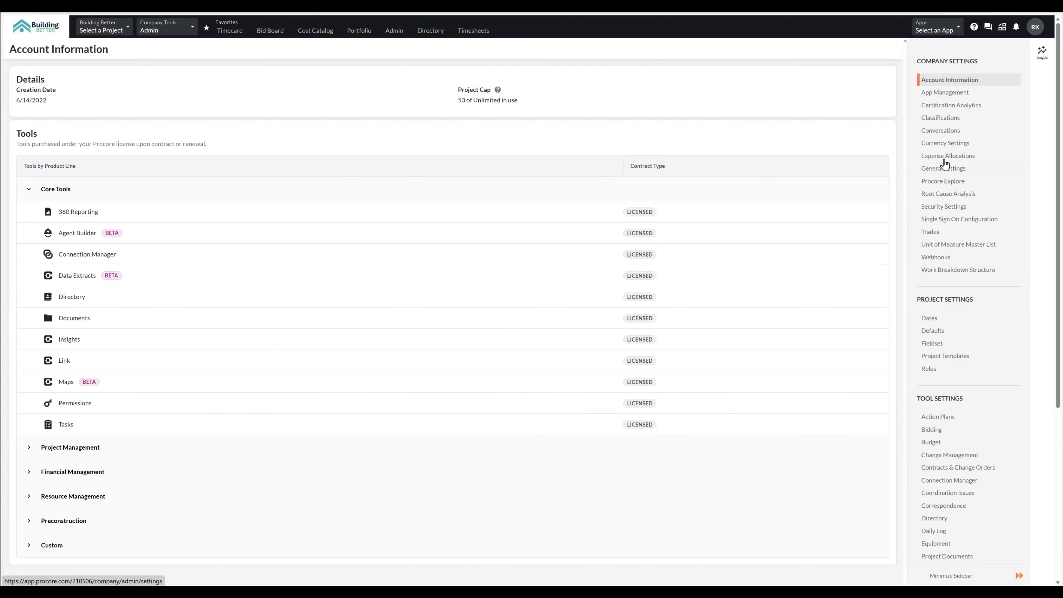
{"action": "left_click", "coordinate": [945, 182]}
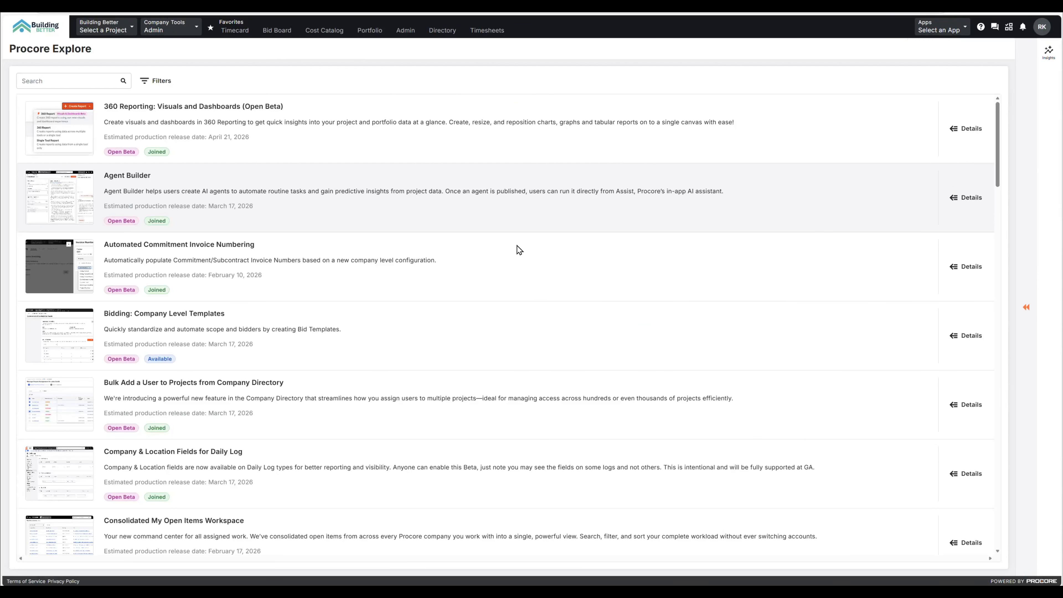
Find the Data Extracts Tool by searching "extract" and join its beta program for the whole company account
{"action": "left_click", "coordinate": [56, 82]}
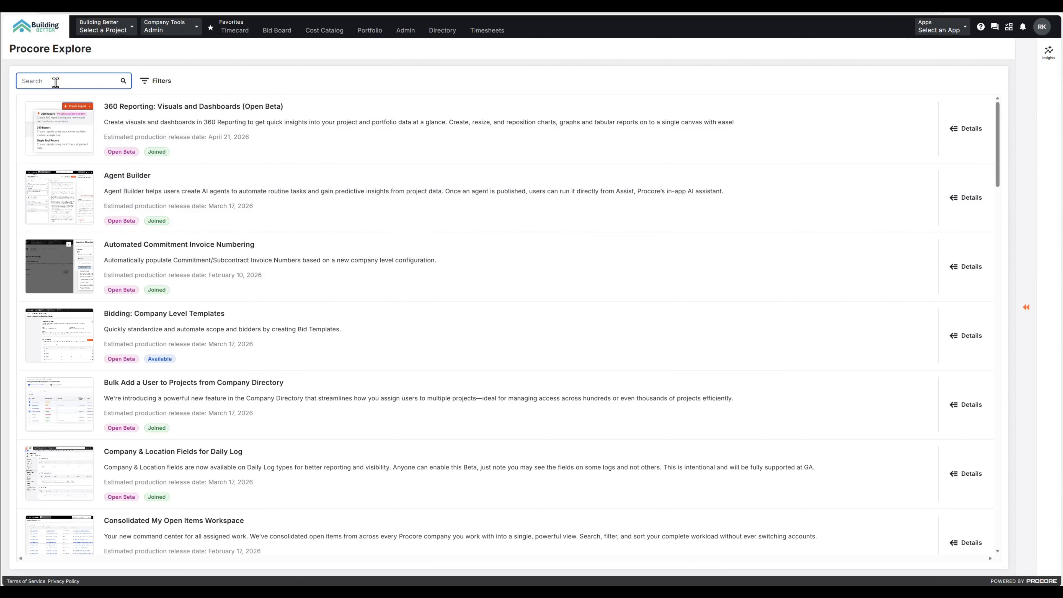
{"action": "type", "text": "extract"}
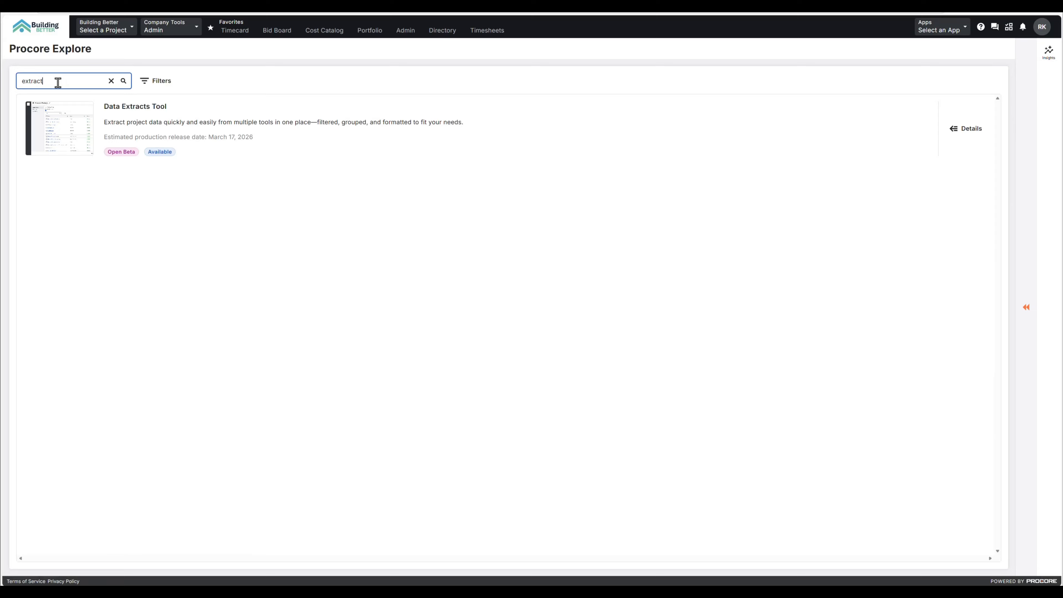
{"action": "left_click", "coordinate": [53, 127]}
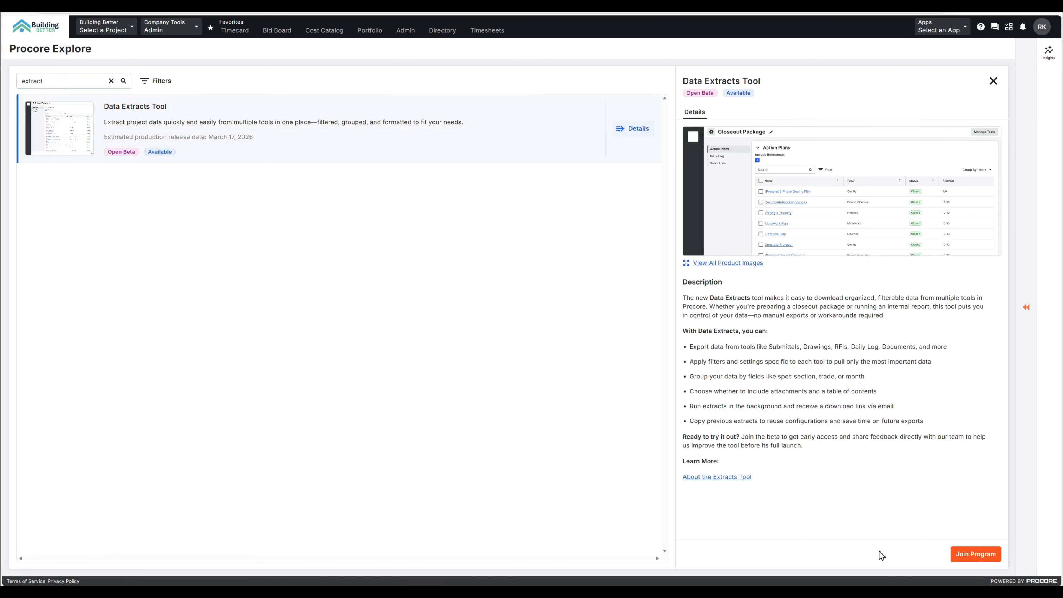
{"action": "left_click", "coordinate": [960, 557]}
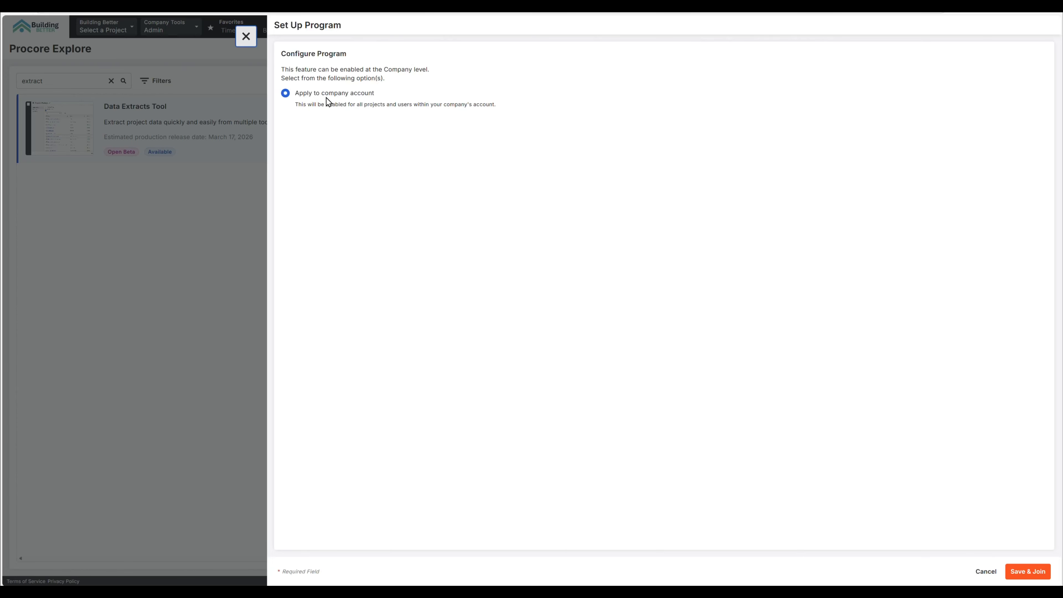
{"action": "left_click", "coordinate": [1027, 571]}
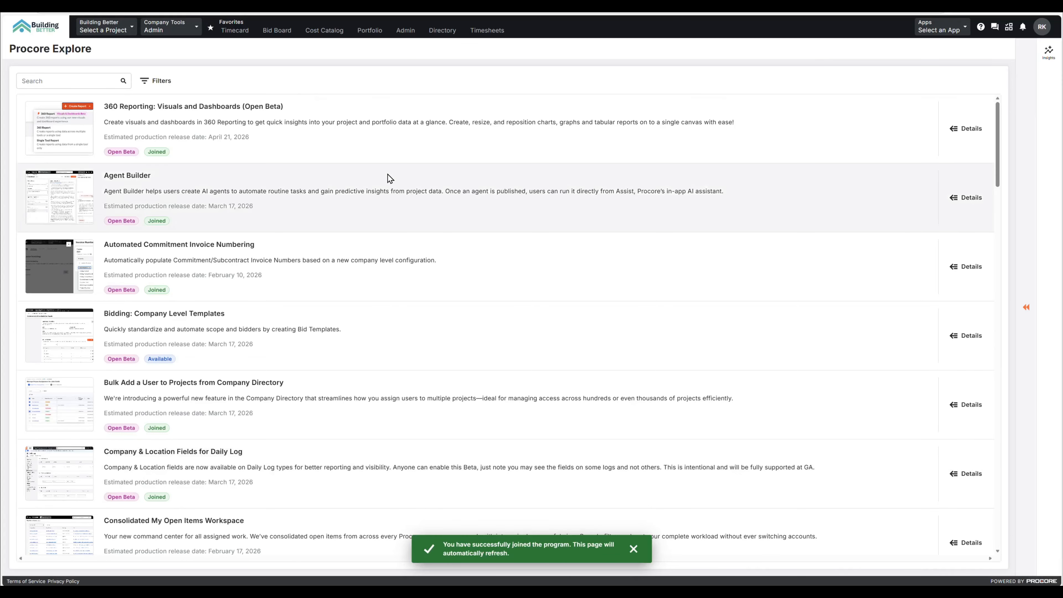
Open the Internal - Project Management - Project permissions template for editing and check its Data Extracts access level
{"action": "left_click", "coordinate": [177, 37]}
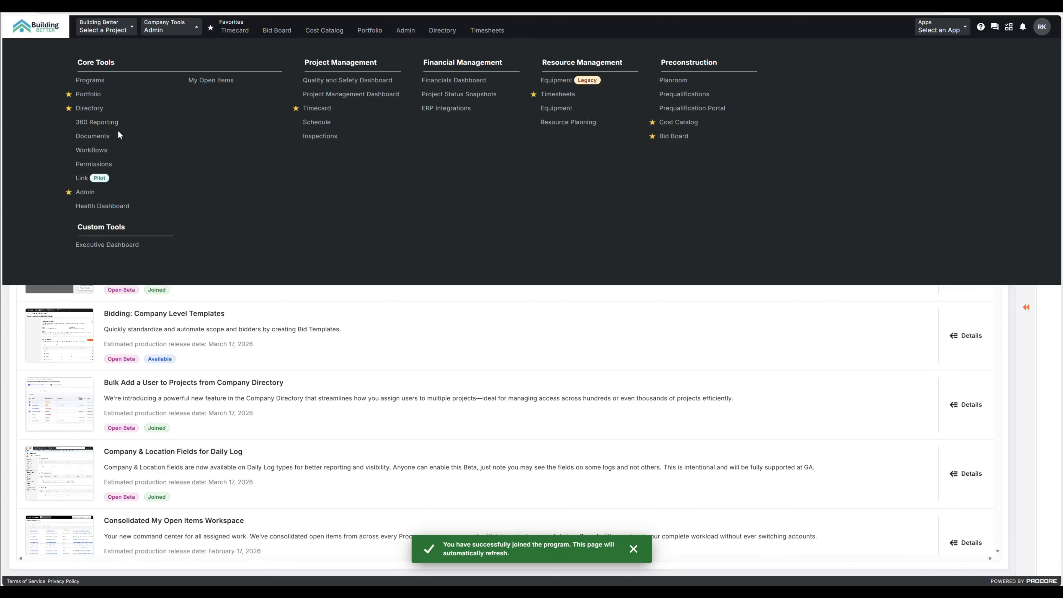
{"action": "left_click", "coordinate": [113, 173]}
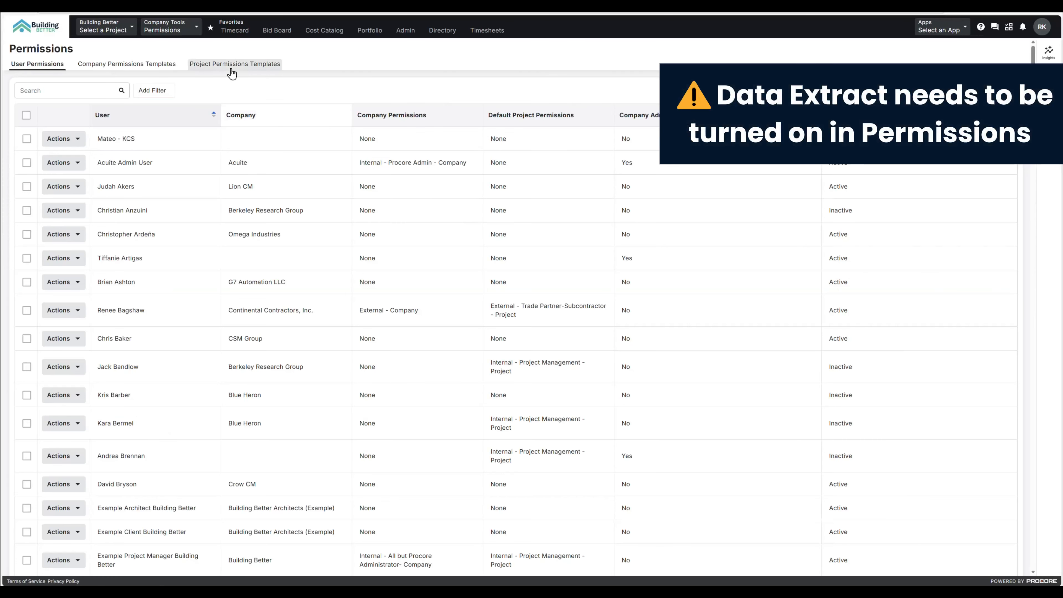
{"action": "left_click", "coordinate": [231, 67]}
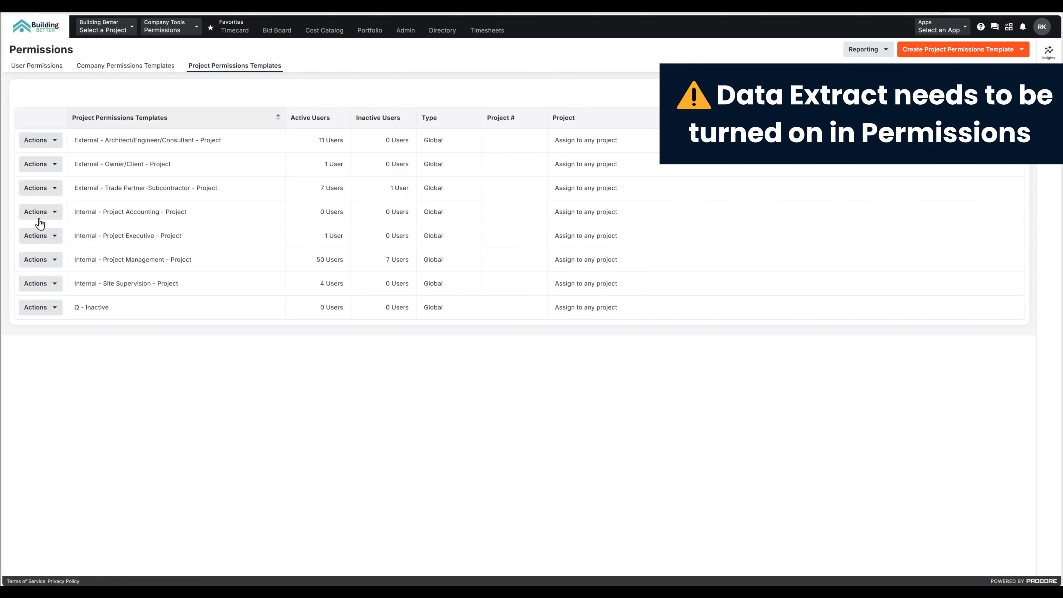
{"action": "left_click", "coordinate": [37, 261]}
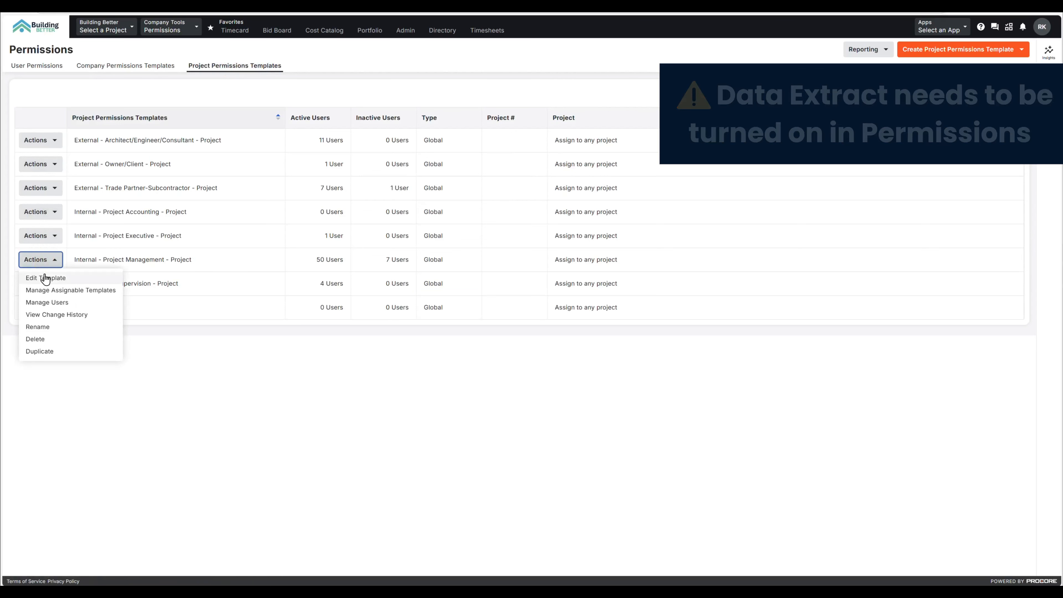
{"action": "left_click", "coordinate": [45, 278]}
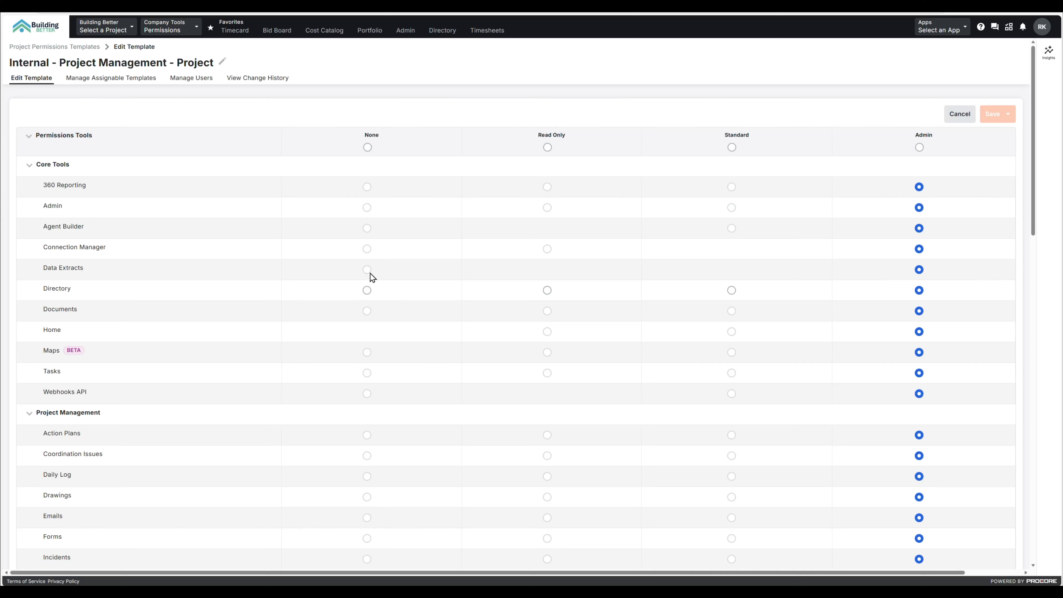
{"action": "mouse_move", "coordinate": [370, 272]}
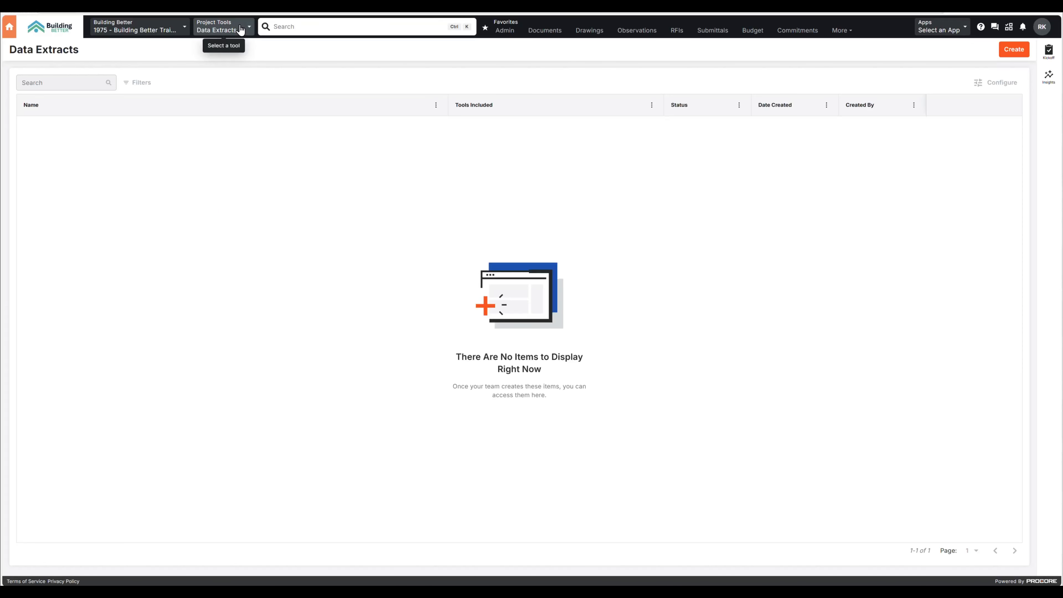
Start a new extract in the project's Data Extracts tool, named "Close-Out Documents", with a table of contents included
{"action": "left_click", "coordinate": [240, 29]}
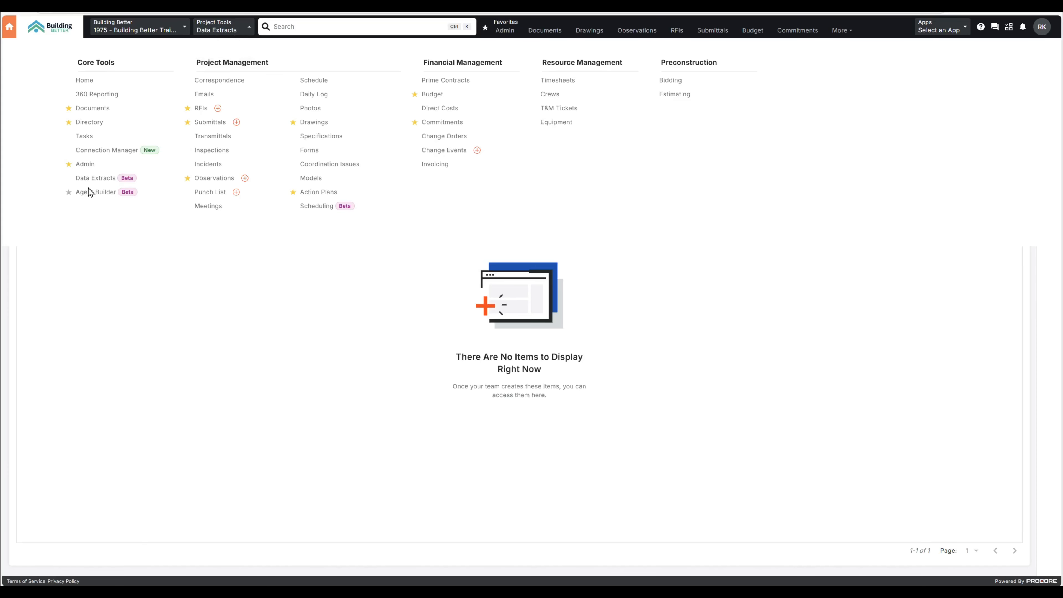
{"action": "left_click", "coordinate": [118, 379]}
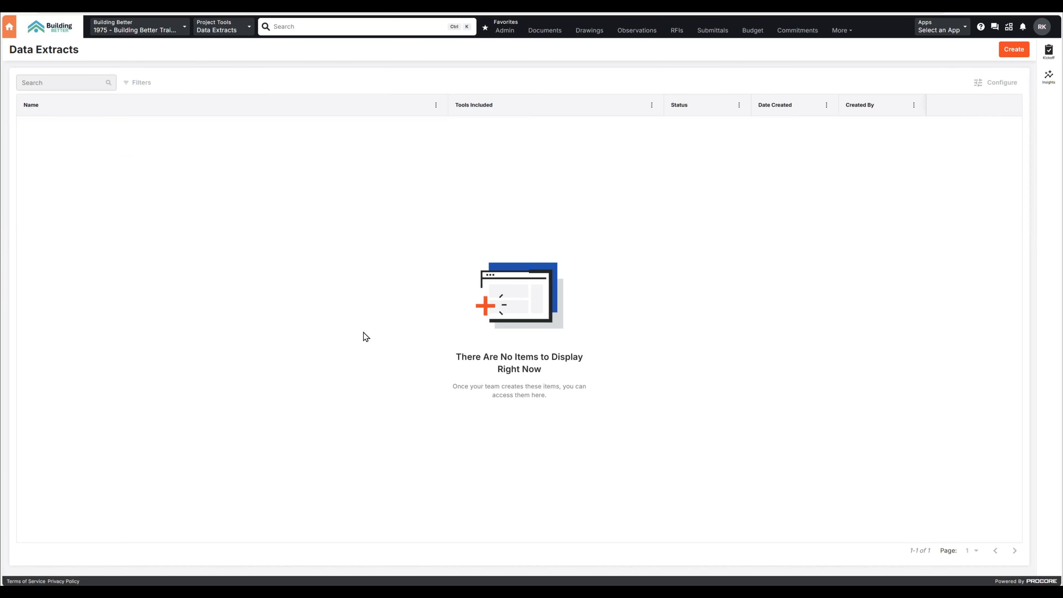
{"action": "left_click", "coordinate": [1014, 51]}
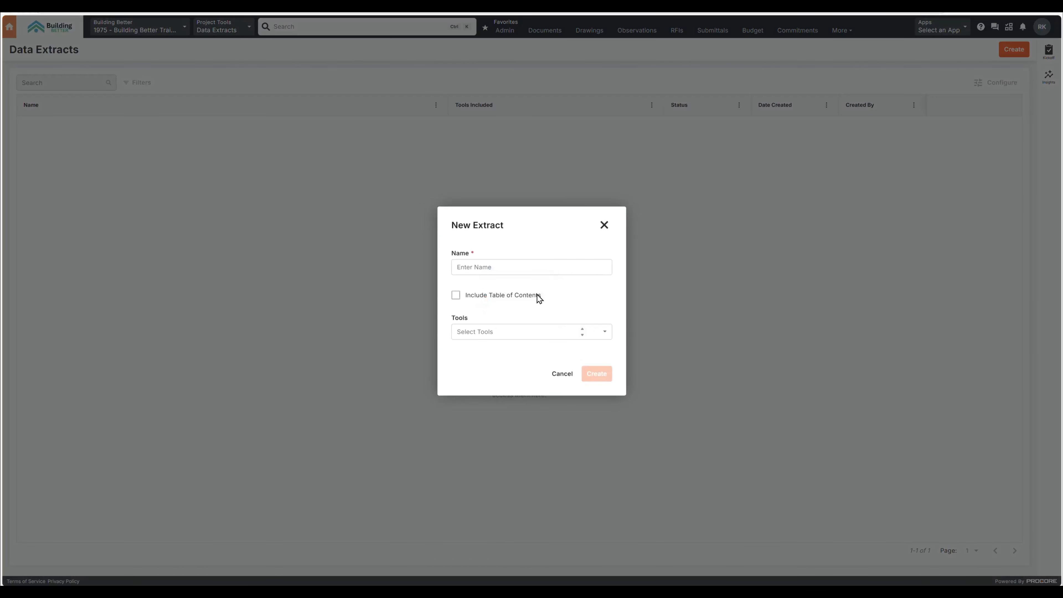
{"action": "left_click", "coordinate": [522, 268]}
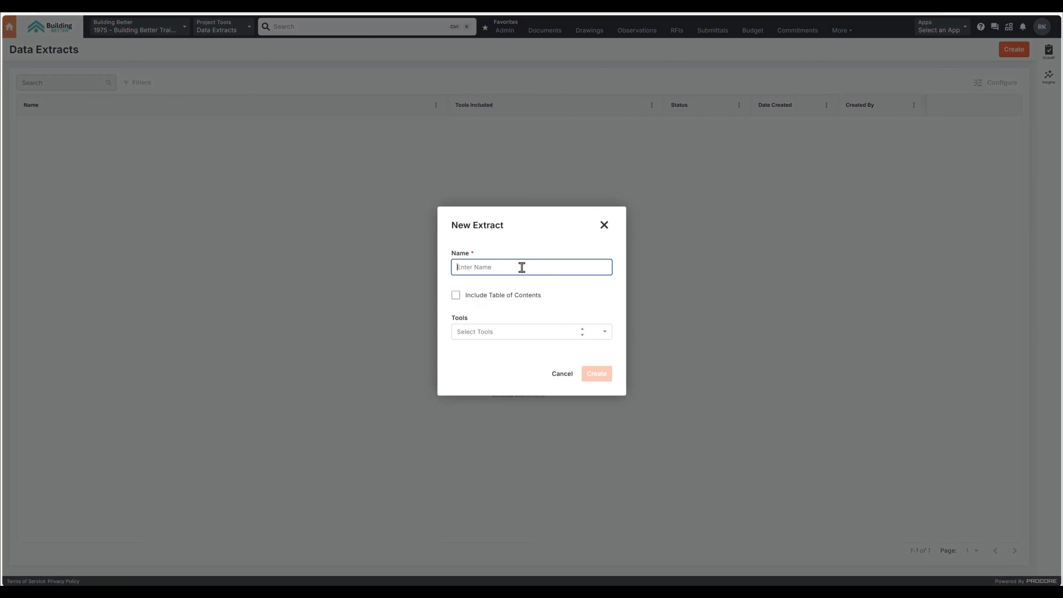
{"action": "type", "text": "Close-Out Documents"}
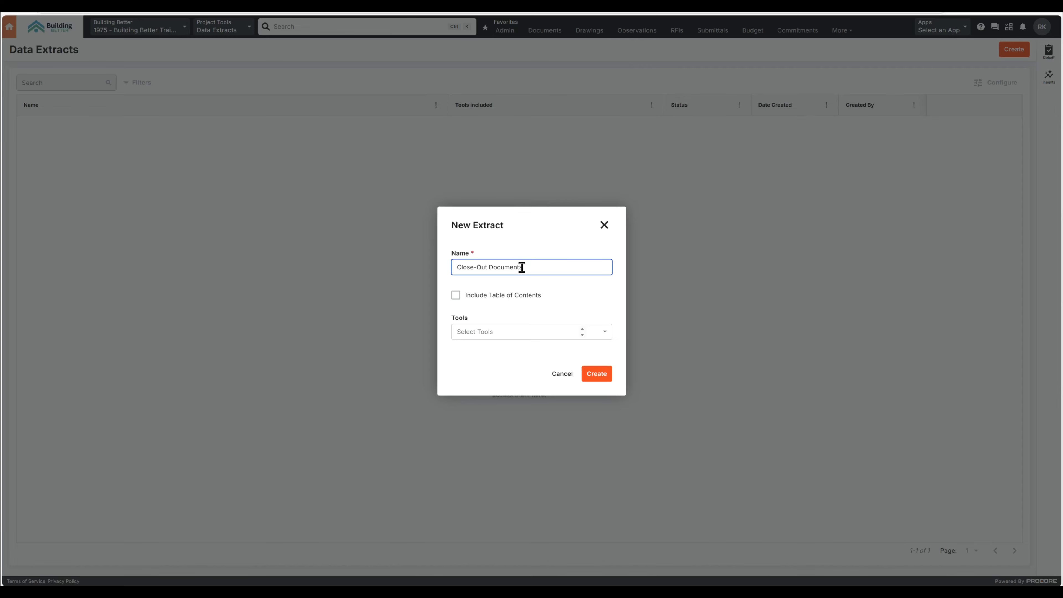
{"action": "left_click", "coordinate": [456, 295]}
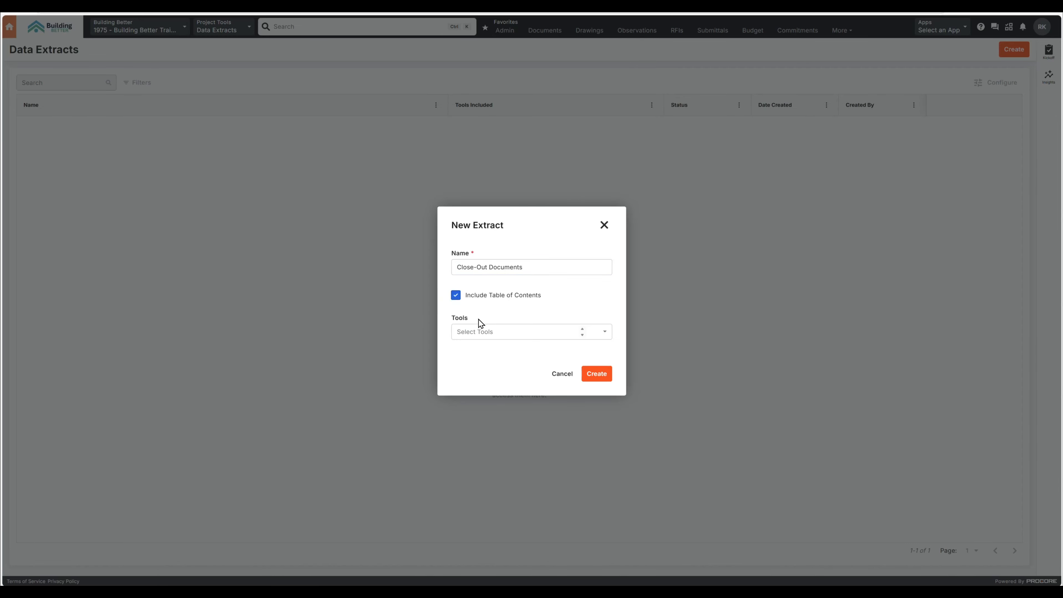
Select all available tools for the Close-Out Documents extract and create it
{"action": "left_click", "coordinate": [481, 330]}
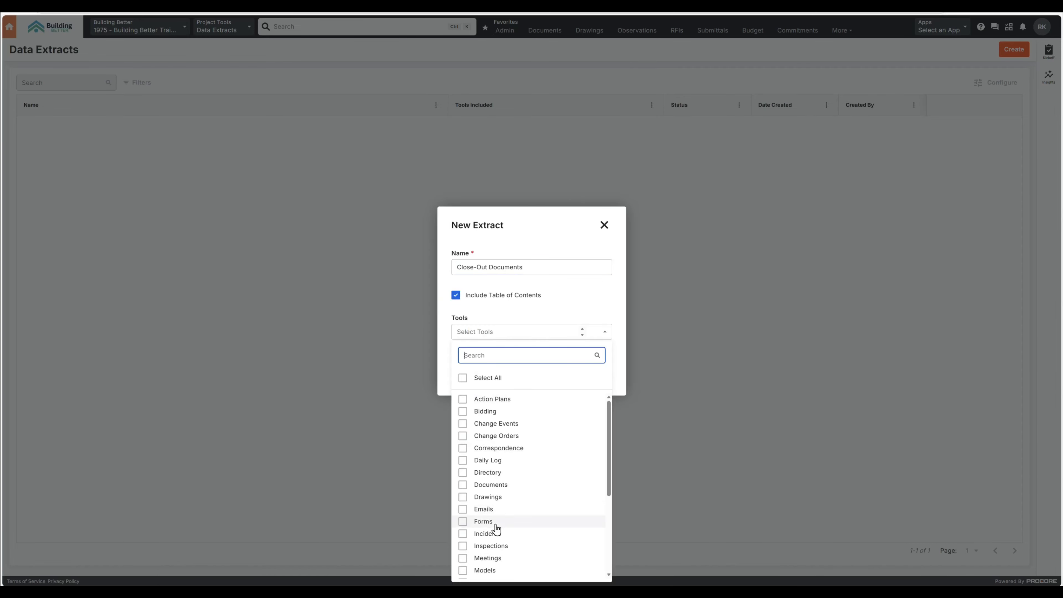
{"action": "scroll", "coordinate": [496, 529], "scroll_direction": "down", "scroll_amount": 4}
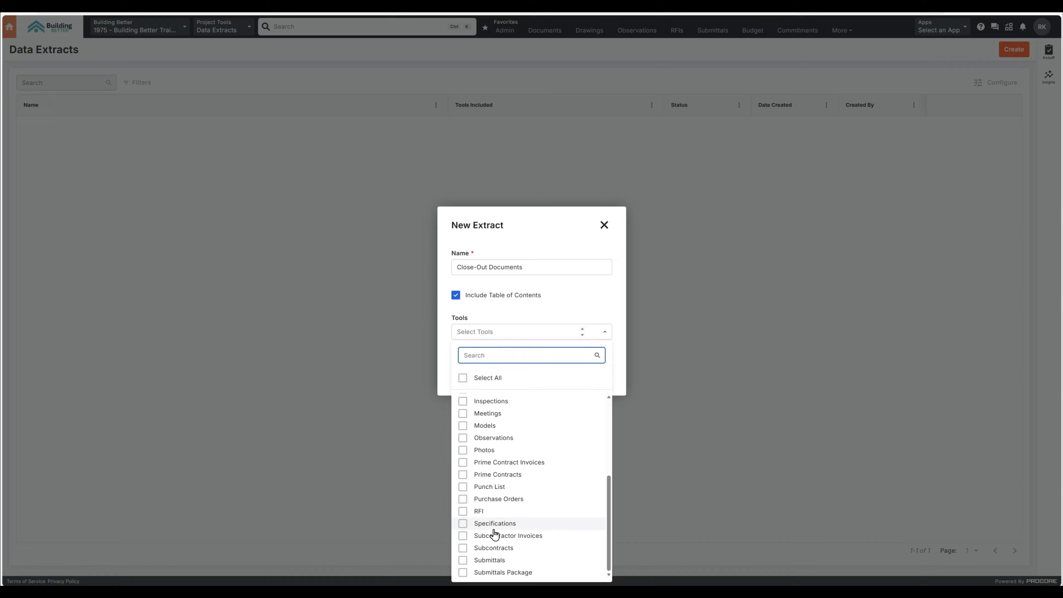
{"action": "left_click", "coordinate": [463, 377]}
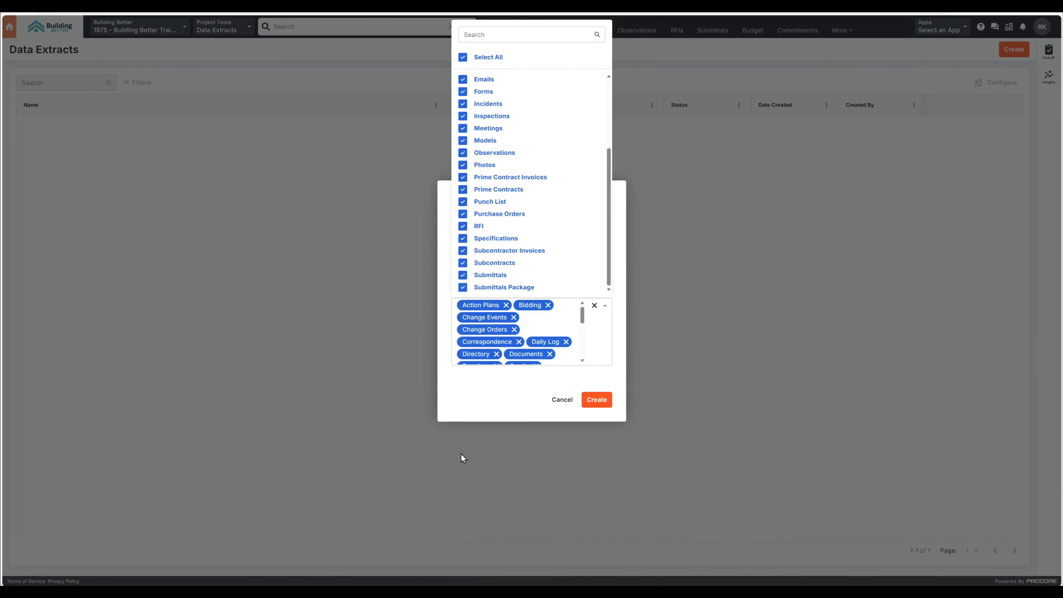
{"action": "left_click", "coordinate": [597, 349]}
{"action": "scroll", "coordinate": [535, 337], "scroll_direction": "down", "scroll_amount": 5}
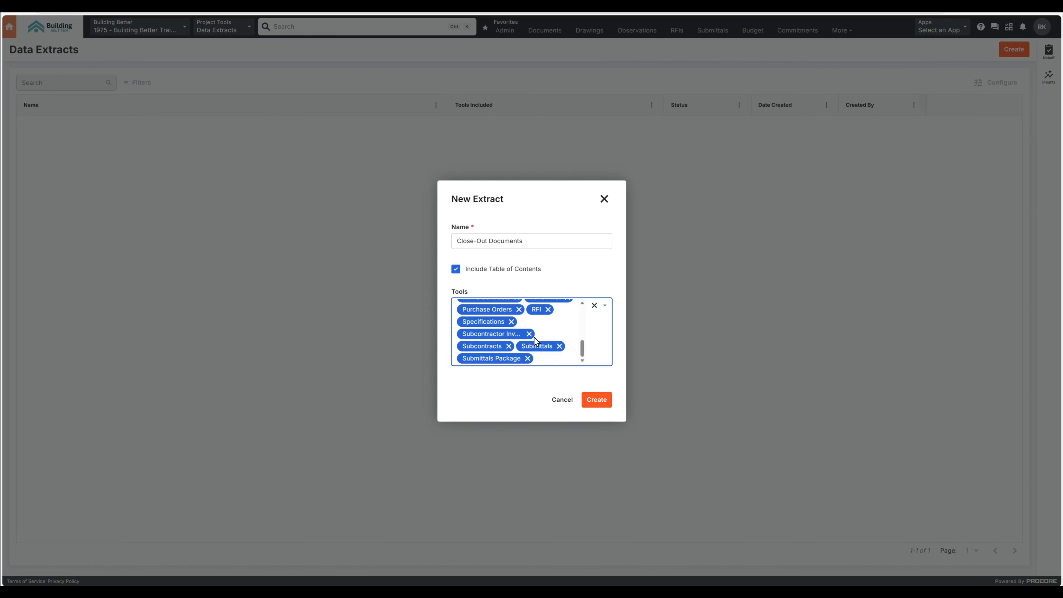
{"action": "left_click", "coordinate": [596, 403]}
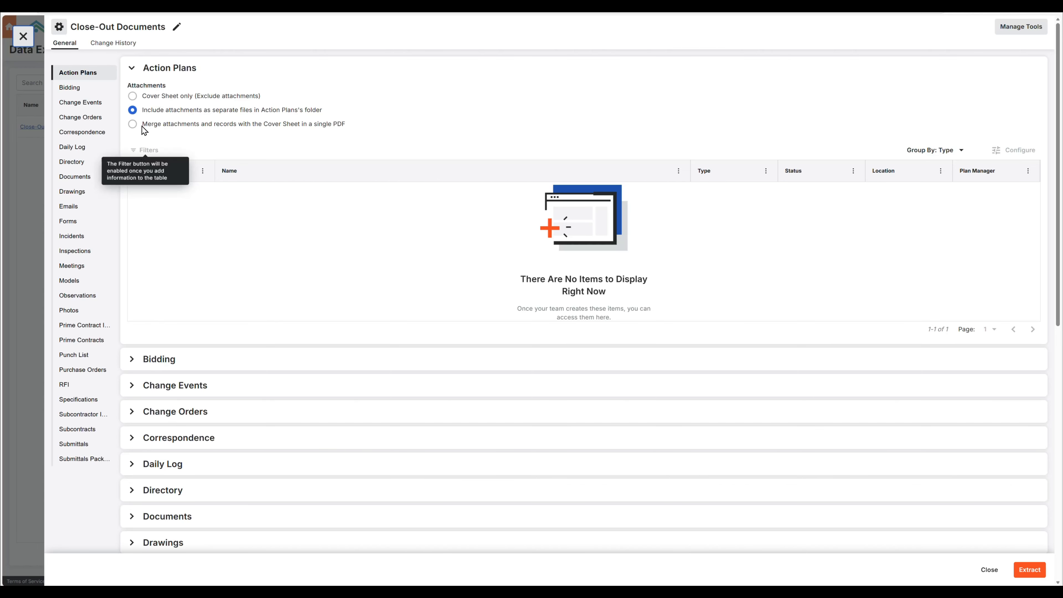
Expand the Bidding and Drawings sections of the Close-Out Documents extract to examine their items and extract options
{"action": "left_click", "coordinate": [126, 69]}
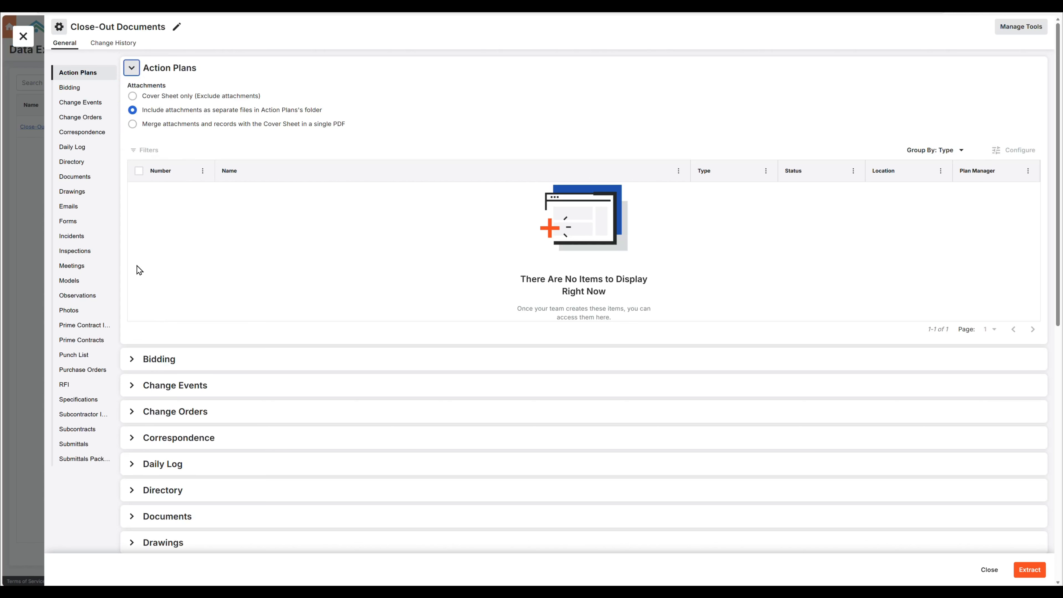
{"action": "left_click", "coordinate": [141, 359]}
{"action": "scroll", "coordinate": [134, 362], "scroll_direction": "down", "scroll_amount": 6}
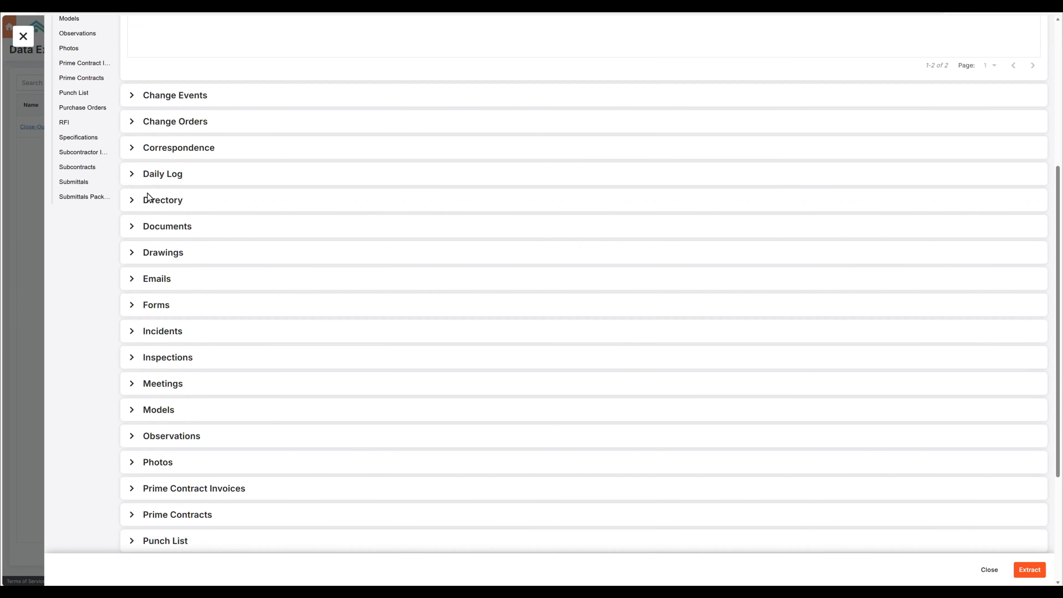
{"action": "left_click", "coordinate": [129, 253]}
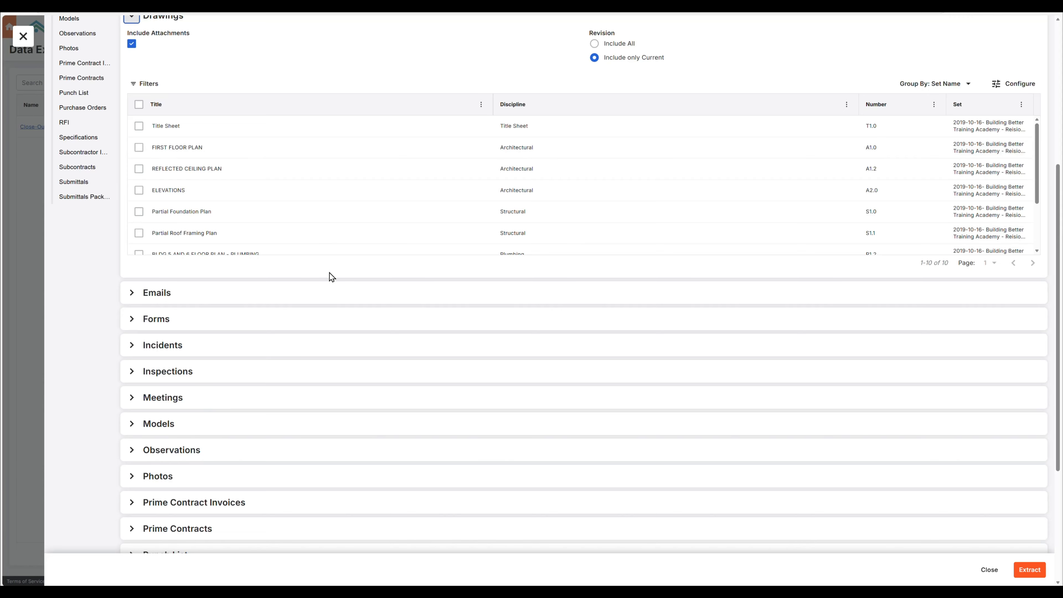
Expand the Emails and Submittals sections to examine their extract options, and try to run the extract for all tools
{"action": "scroll", "coordinate": [237, 86], "scroll_direction": "up", "scroll_amount": 3}
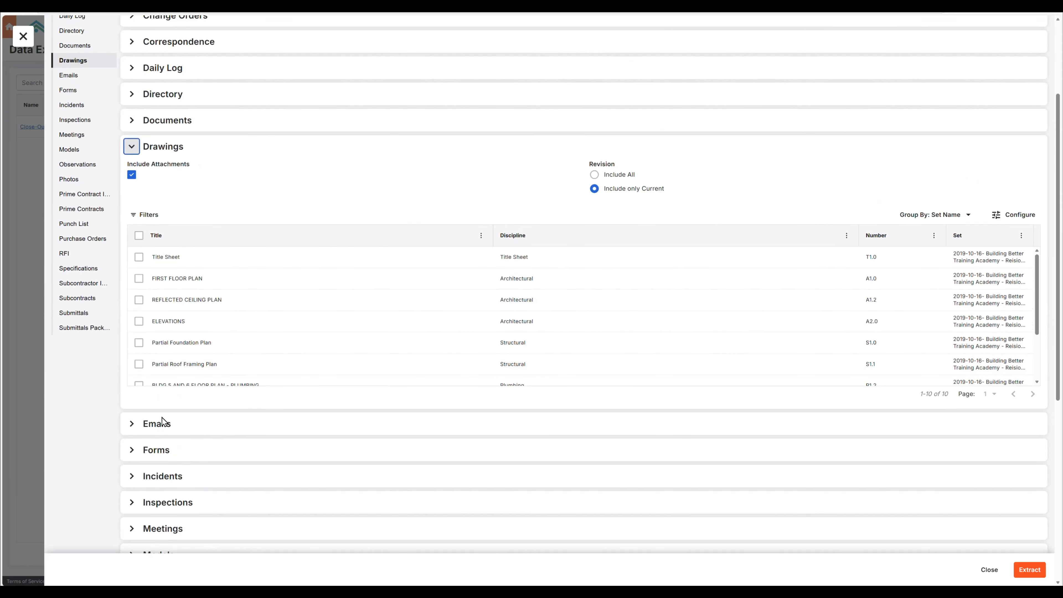
{"action": "left_click", "coordinate": [133, 425]}
{"action": "scroll", "coordinate": [176, 413], "scroll_direction": "down", "scroll_amount": 4}
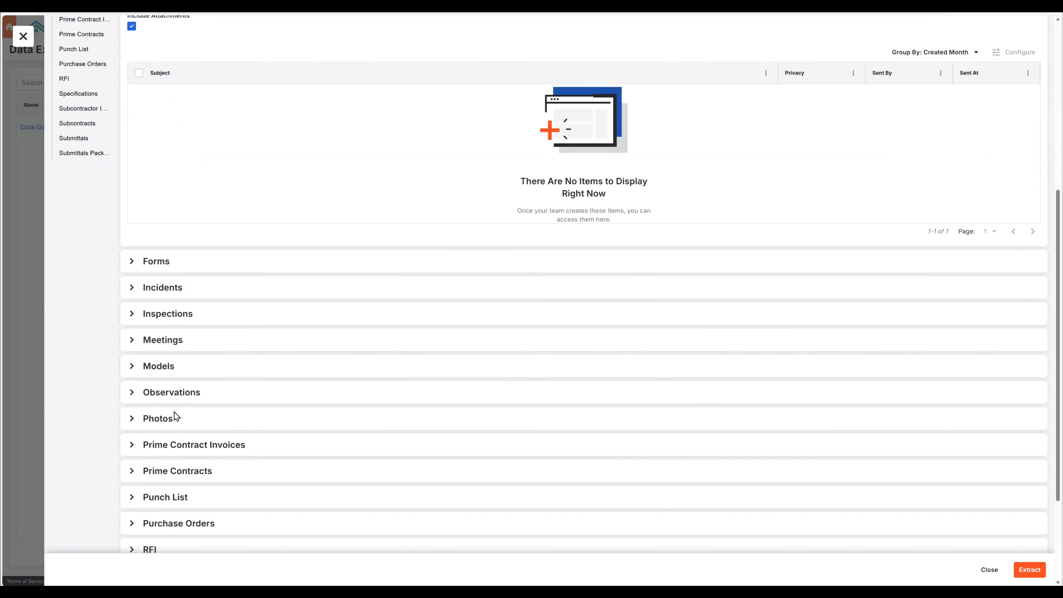
{"action": "scroll", "coordinate": [132, 490], "scroll_direction": "down", "scroll_amount": 3}
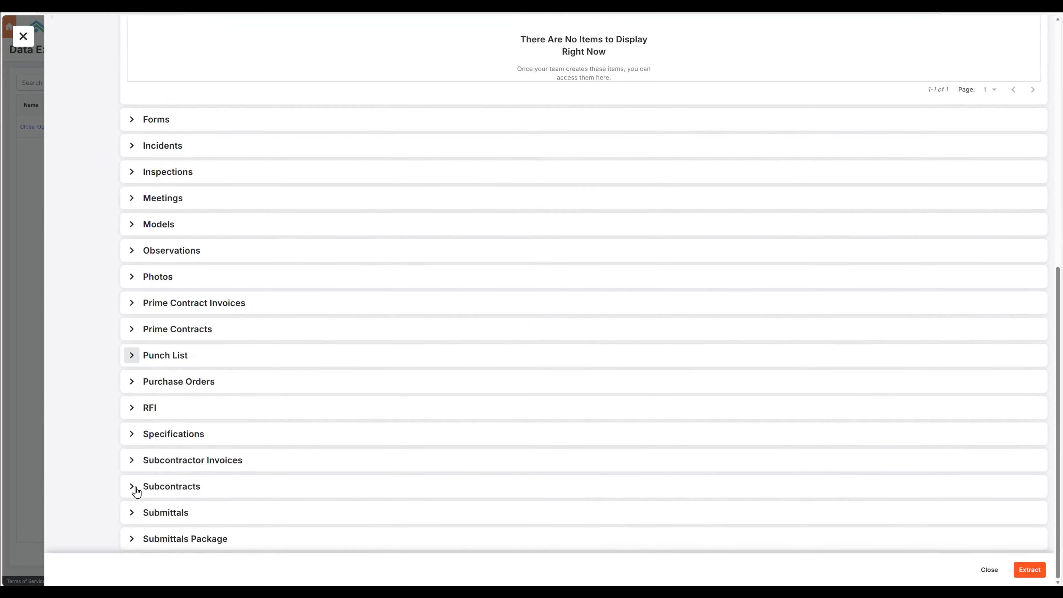
{"action": "left_click", "coordinate": [132, 512]}
{"action": "scroll", "coordinate": [220, 439], "scroll_direction": "down", "scroll_amount": 5}
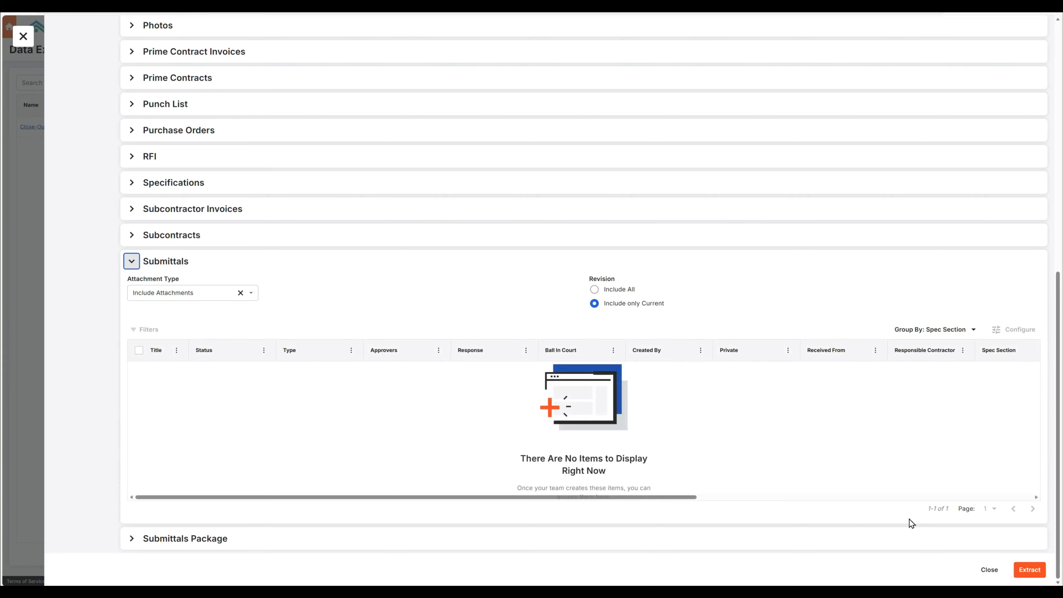
{"action": "left_click", "coordinate": [1038, 574]}
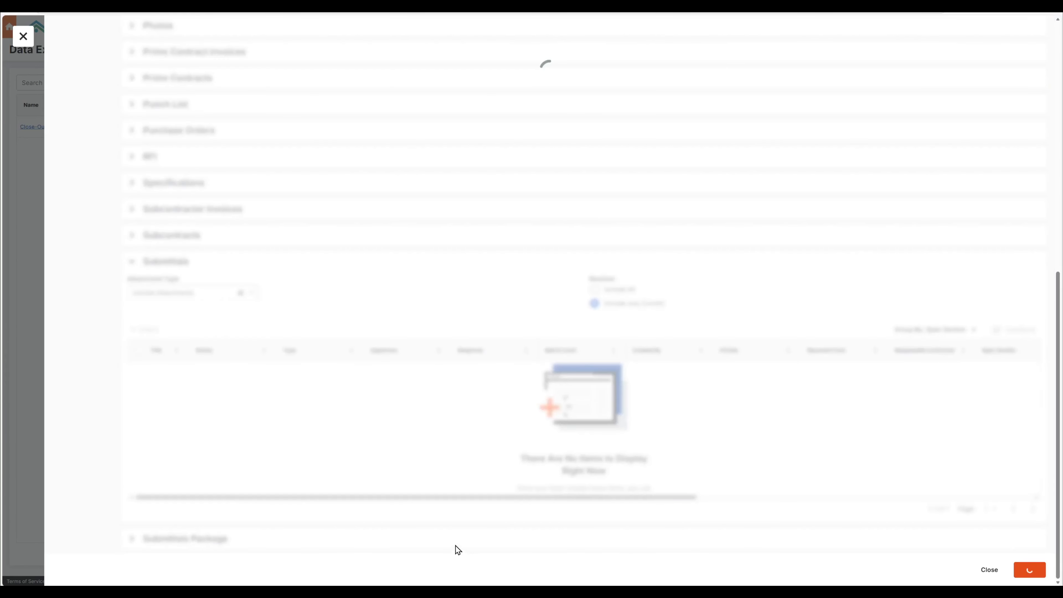
{"action": "scroll", "coordinate": [303, 353], "scroll_direction": "up", "scroll_amount": 10}
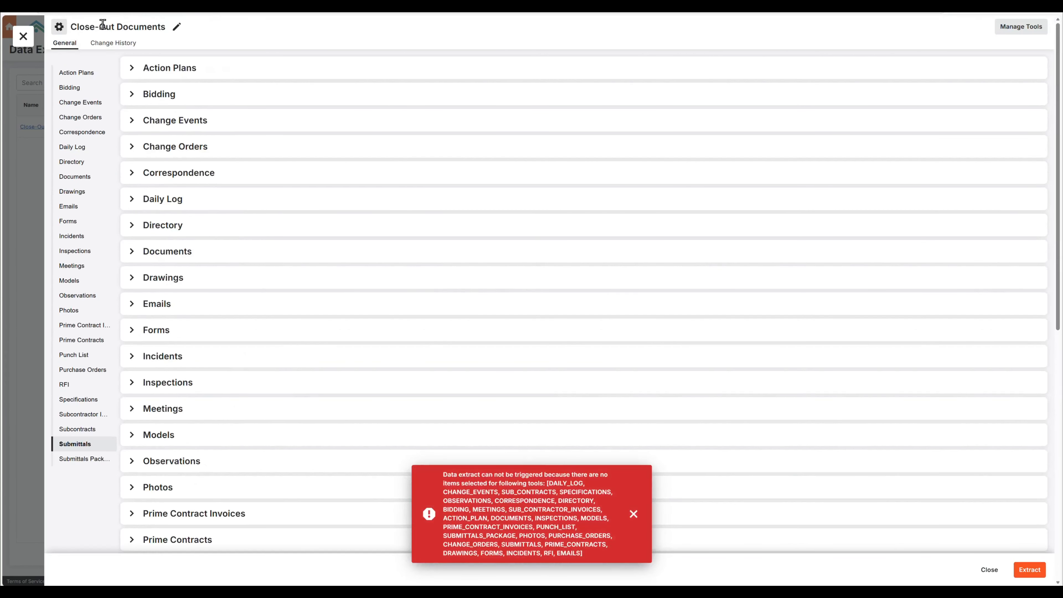
Clear the tools included in the Close-Out Documents extract, include only Drawings, and save the tool selection
{"action": "left_click", "coordinate": [1022, 26]}
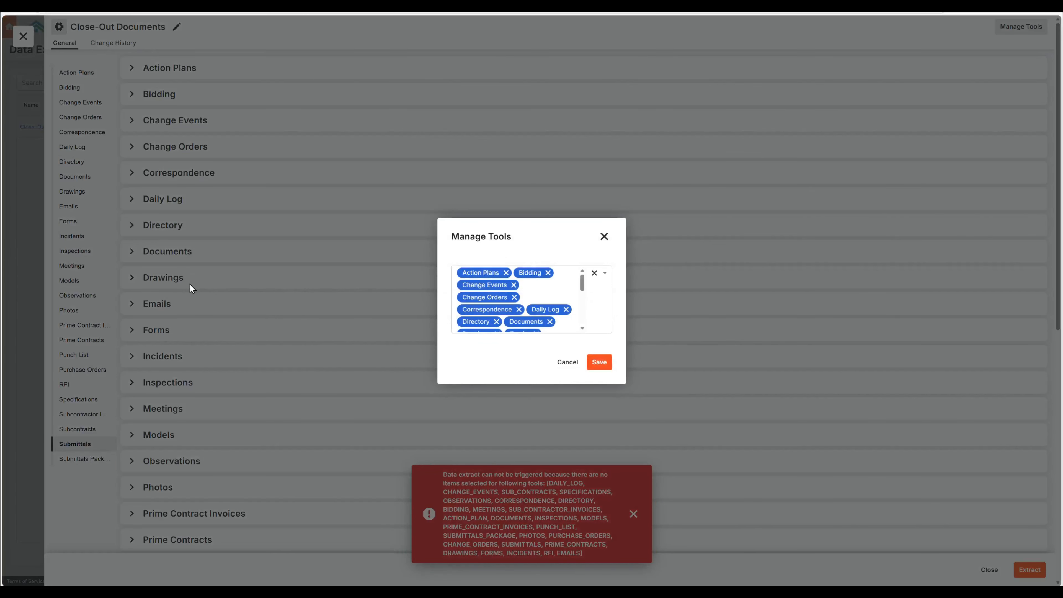
{"action": "left_click", "coordinate": [594, 274]}
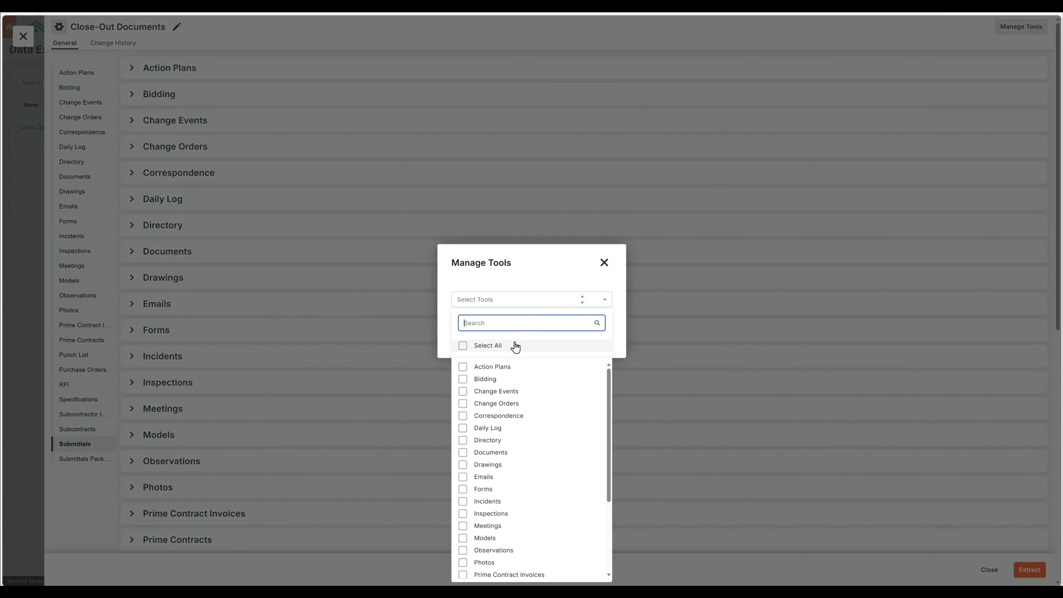
{"action": "left_click", "coordinate": [463, 464]}
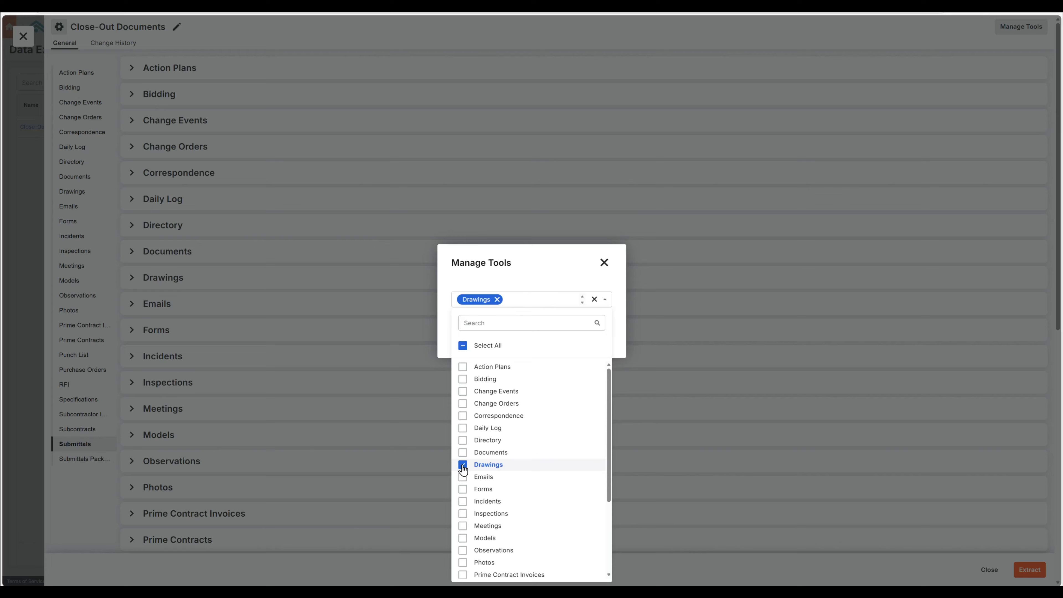
{"action": "left_click", "coordinate": [529, 280]}
{"action": "left_click", "coordinate": [598, 336]}
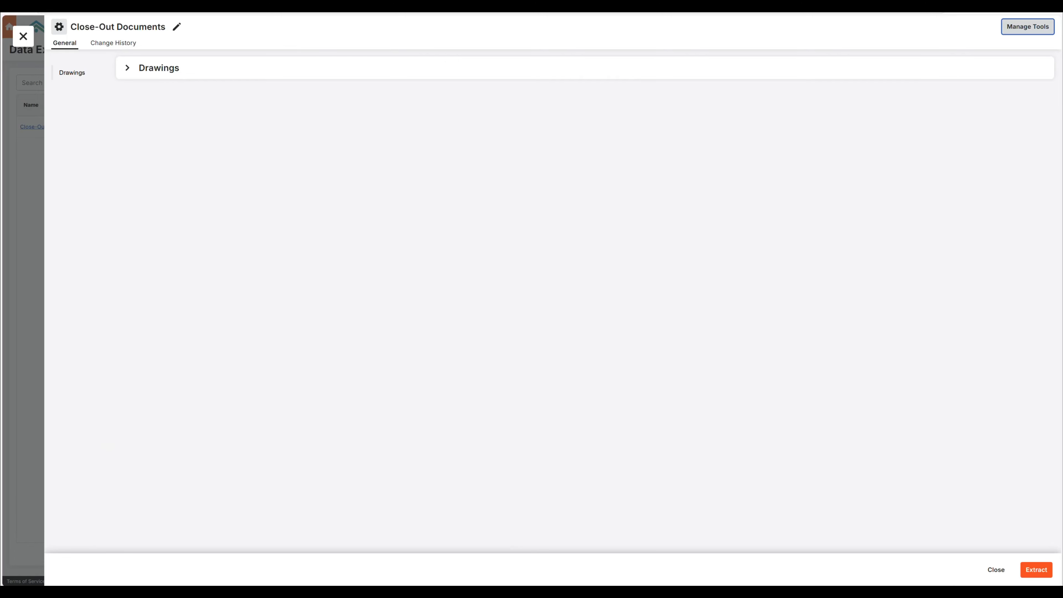
Select all drawings in the extract's Drawings section and run the extract
{"action": "left_click", "coordinate": [1037, 569]}
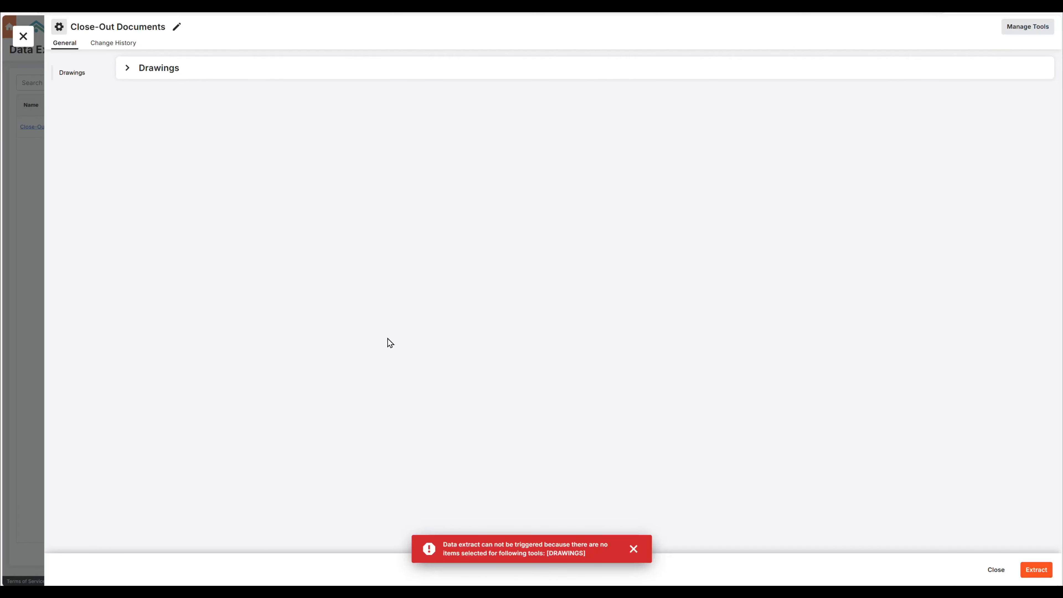
{"action": "left_click", "coordinate": [128, 69]}
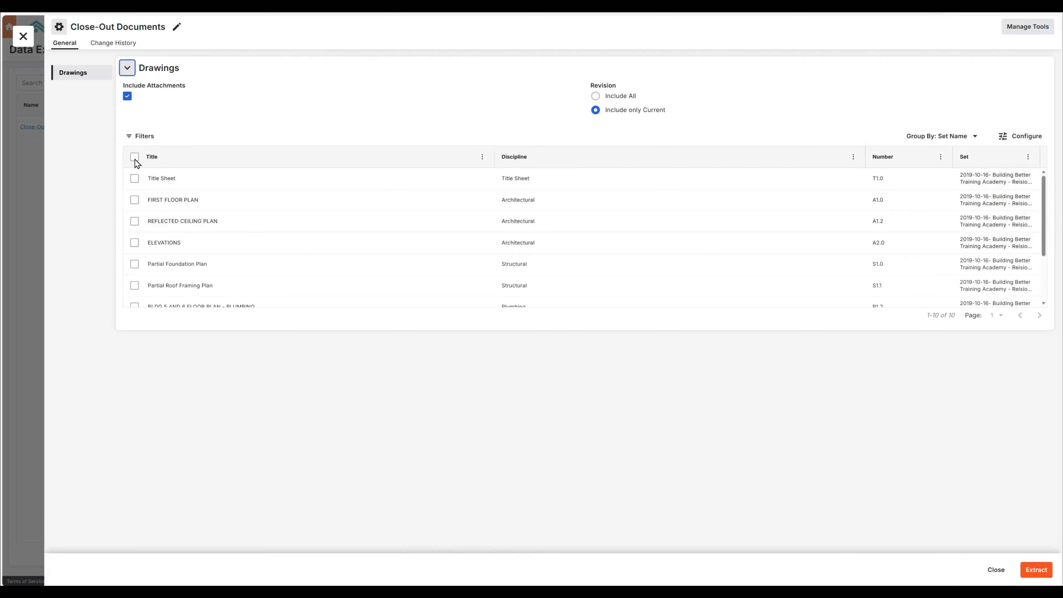
{"action": "left_click", "coordinate": [134, 157]}
{"action": "left_click", "coordinate": [1037, 570]}
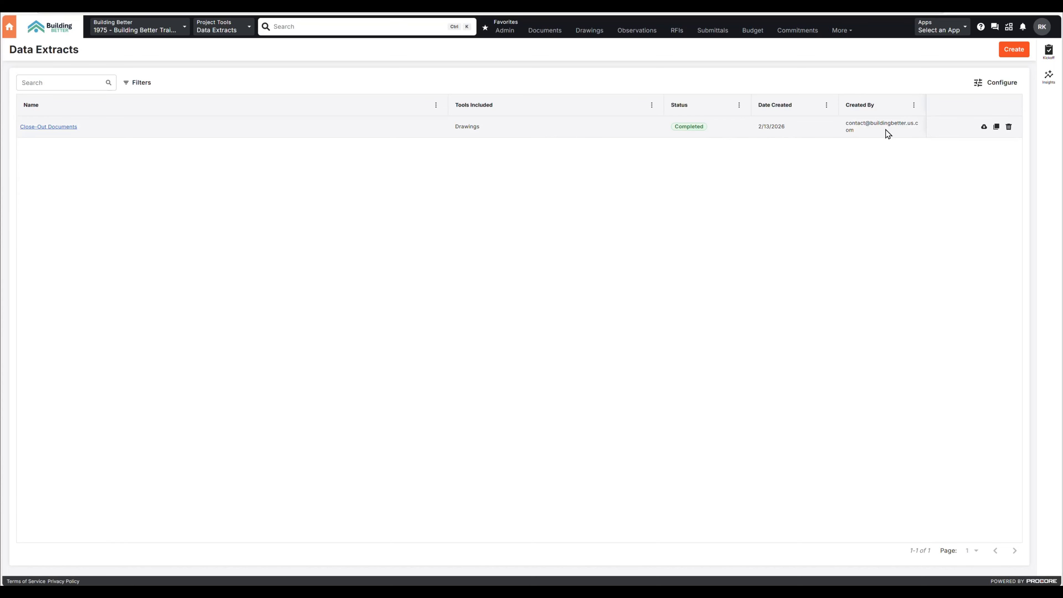
Download the completed Close-Out Documents archive and open its Close-Out Documents folder in File Explorer
{"action": "left_click", "coordinate": [984, 128]}
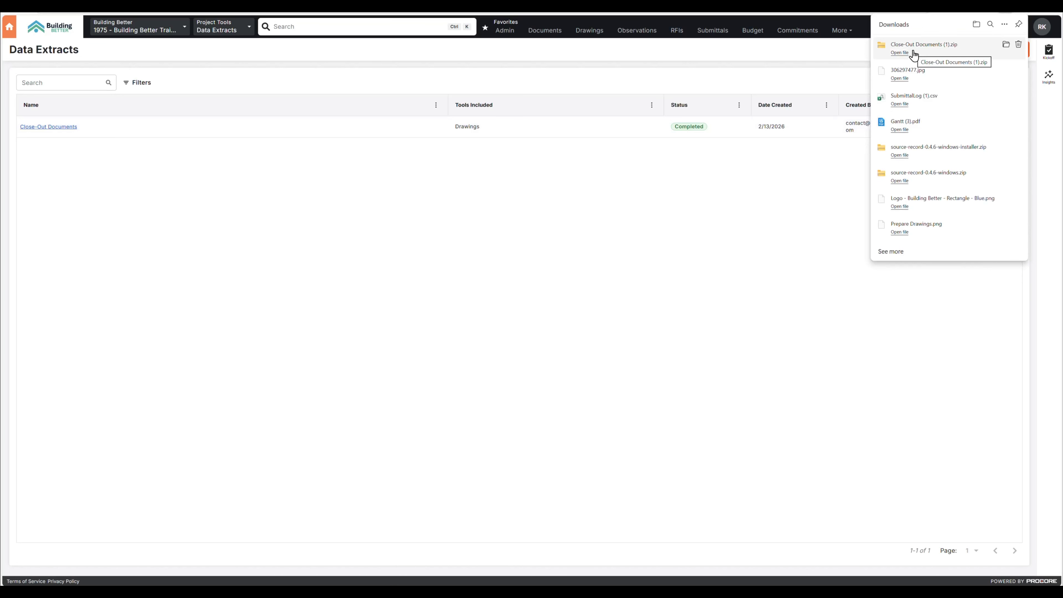
{"action": "left_click", "coordinate": [913, 52]}
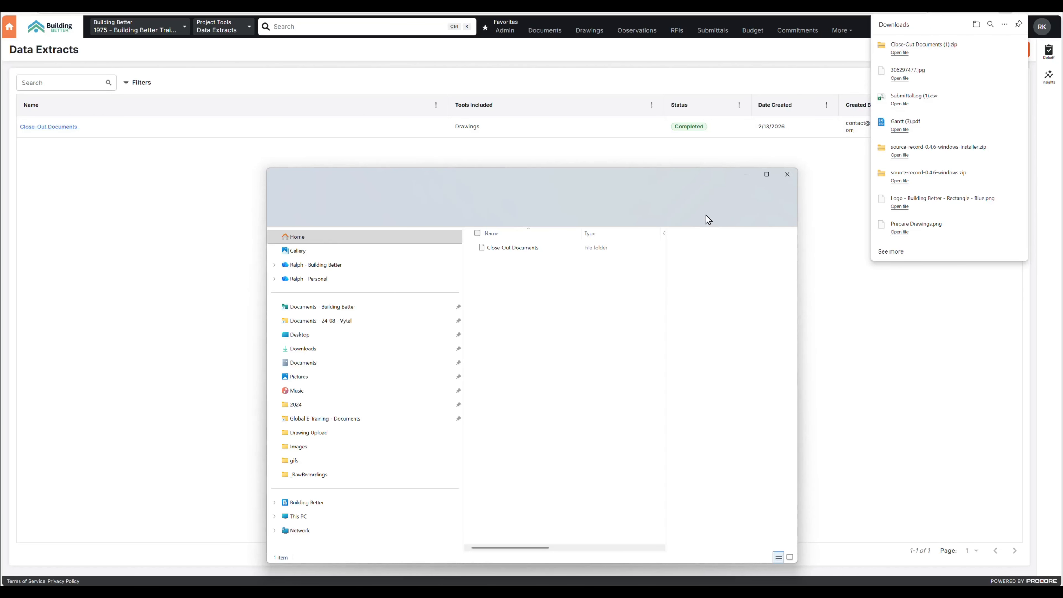
{"action": "double_click", "coordinate": [327, 249]}
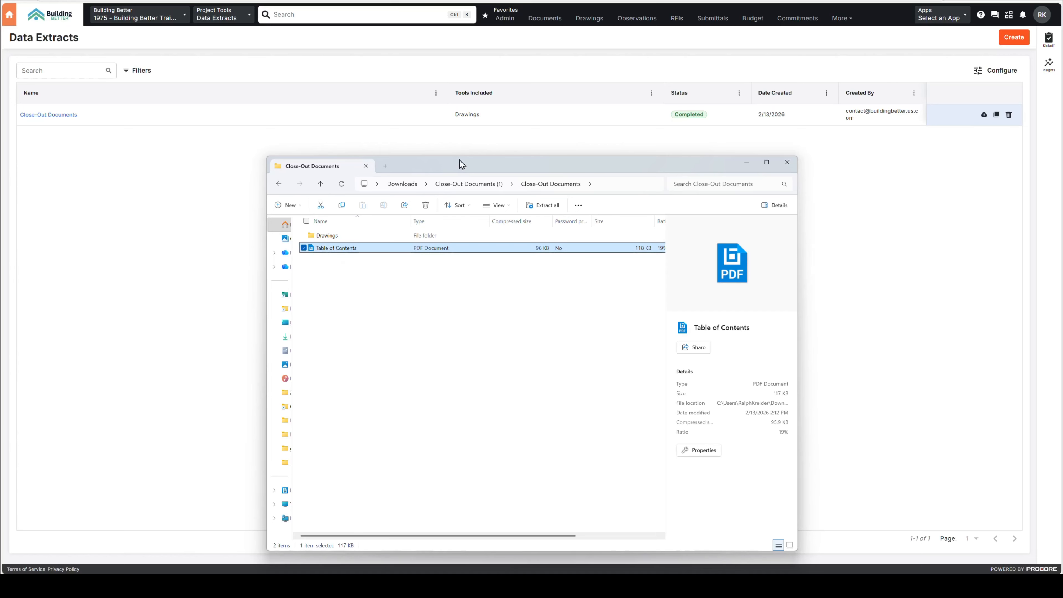
Browse the archive's 2019-10-16 drawing set folder with full folder names shown, and open the T1.0_Title Sheet_Rev.4 PDF
{"action": "left_click", "coordinate": [373, 126]}
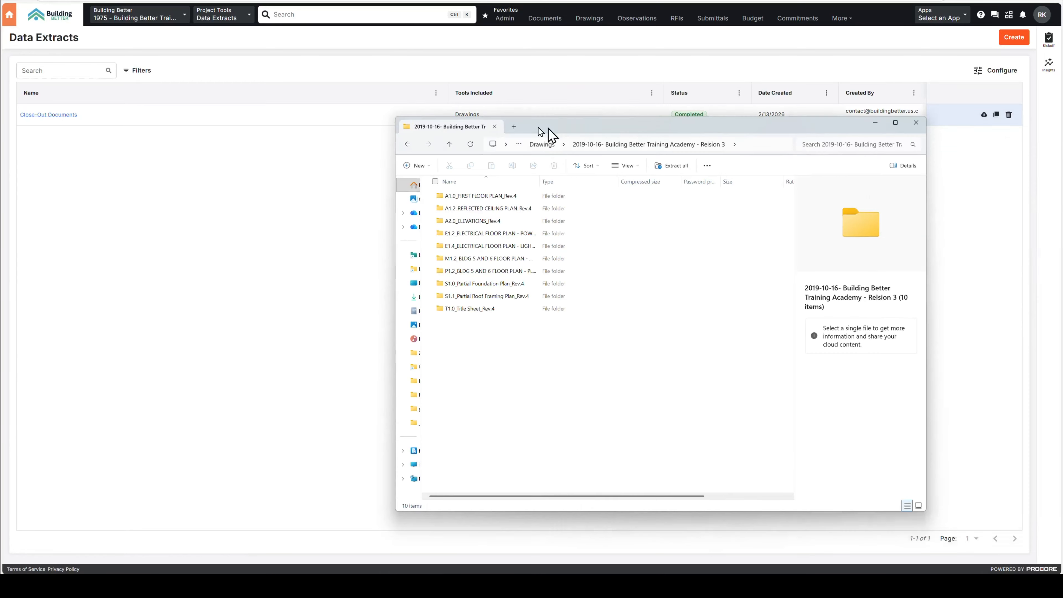
{"action": "left_click_drag", "start_coordinate": [547, 126], "coordinate": [500, 130]}
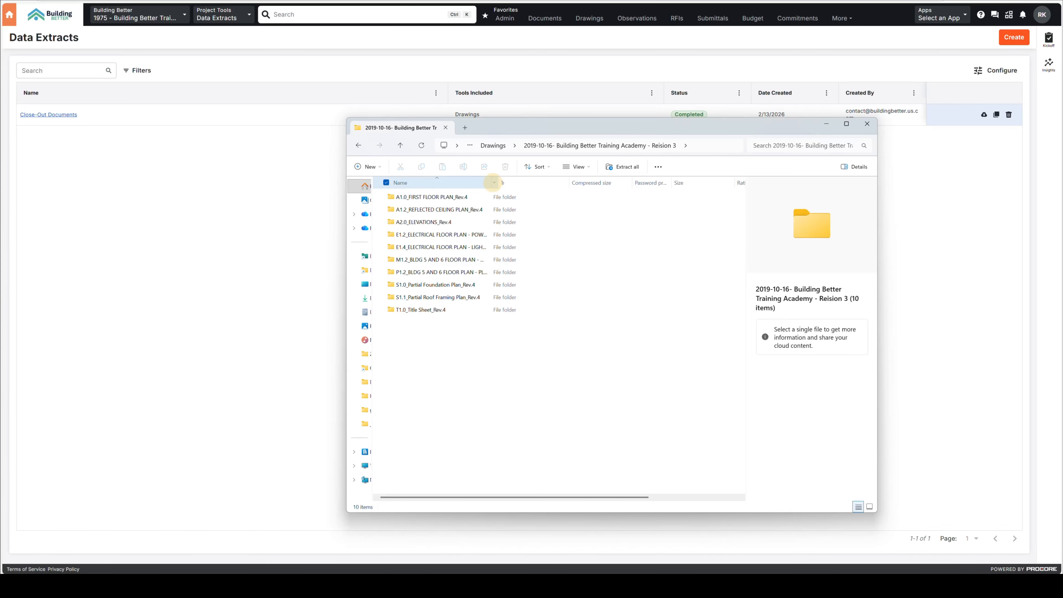
{"action": "double_click", "coordinate": [491, 182]}
{"action": "double_click", "coordinate": [431, 309]}
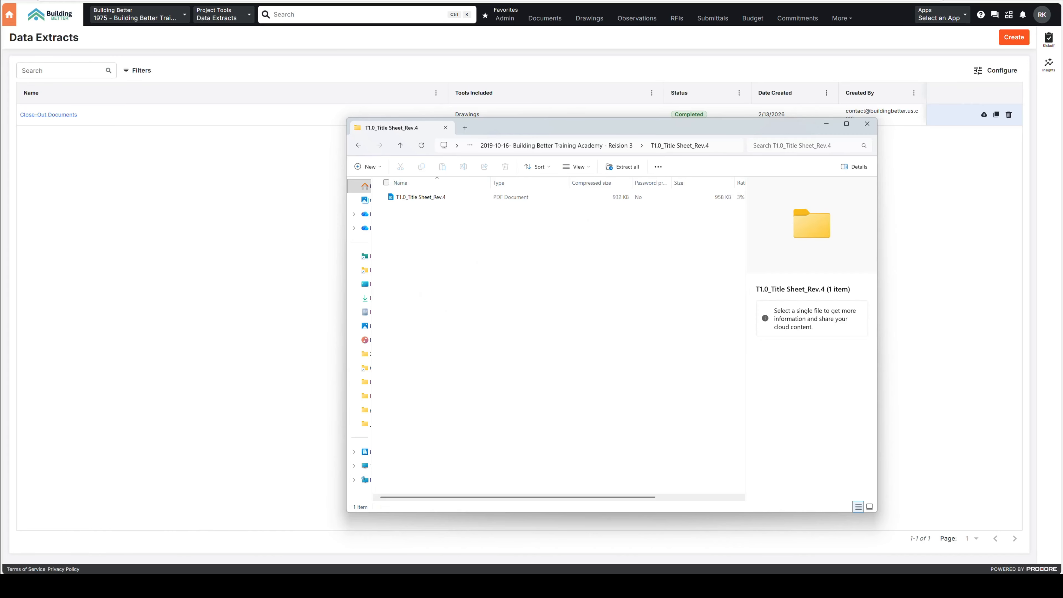
{"action": "double_click", "coordinate": [443, 197]}
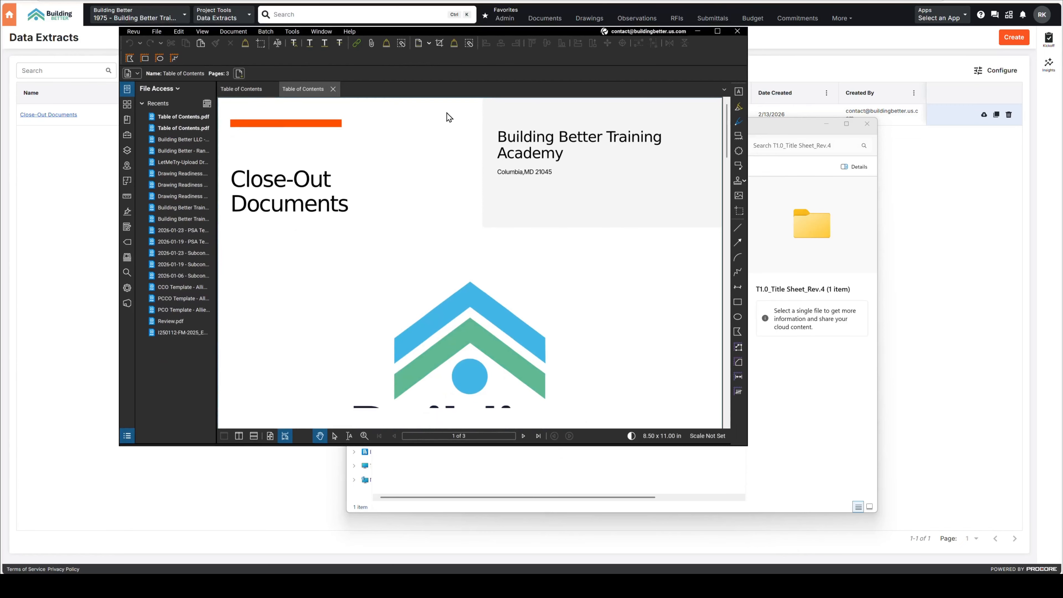
Review the Table of Contents PDF in Bluebeam Revu and try its A1.2_REFLECTED CEILING PLAN_Rev.4.pdf link
{"action": "scroll", "coordinate": [473, 280], "scroll_direction": "down", "scroll_amount": 10}
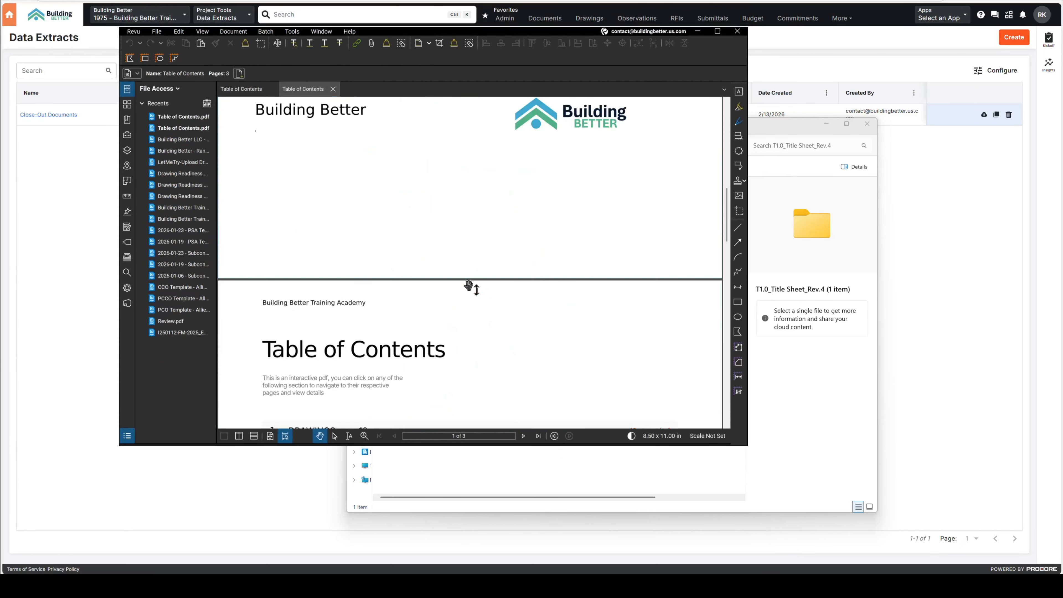
{"action": "scroll", "coordinate": [469, 286], "scroll_direction": "down", "scroll_amount": 10}
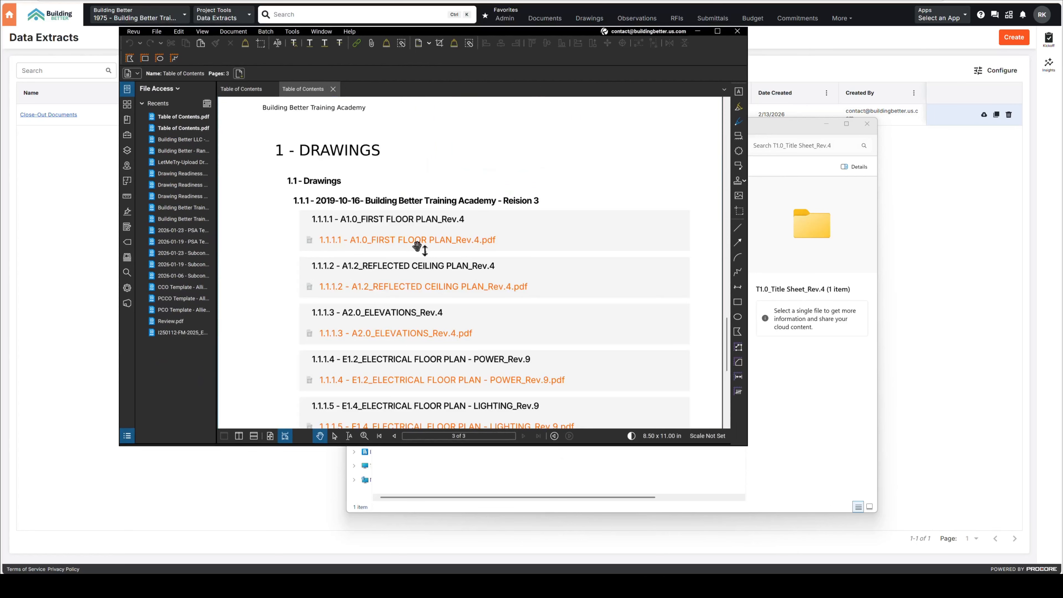
{"action": "left_click", "coordinate": [419, 243]}
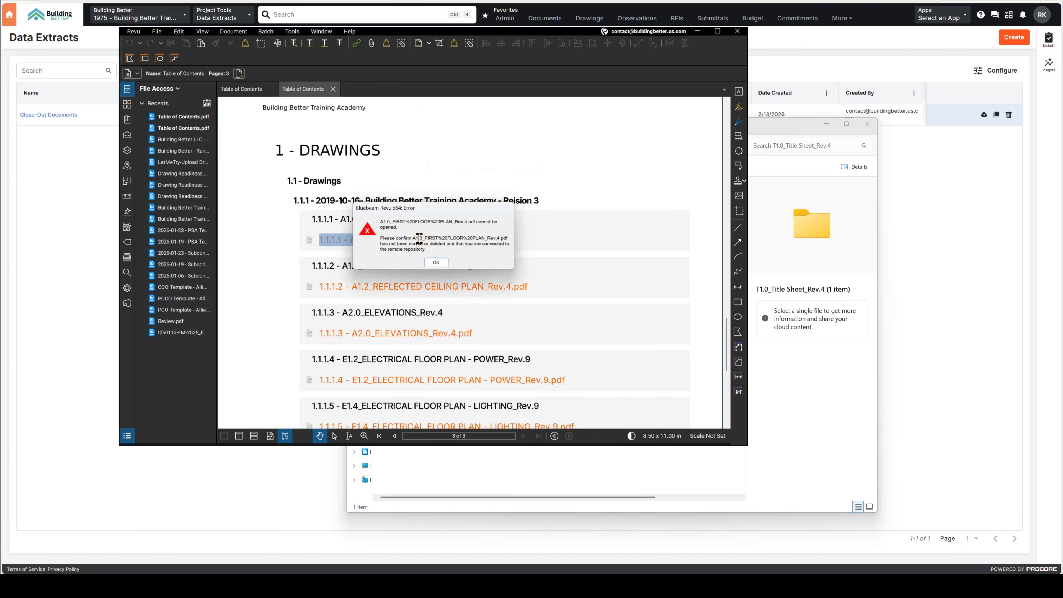
{"action": "left_click", "coordinate": [435, 263]}
Return to the Downloads folder in File Explorer and extract the Close-Out Documents (1) zip archive
{"action": "left_click", "coordinate": [802, 402]}
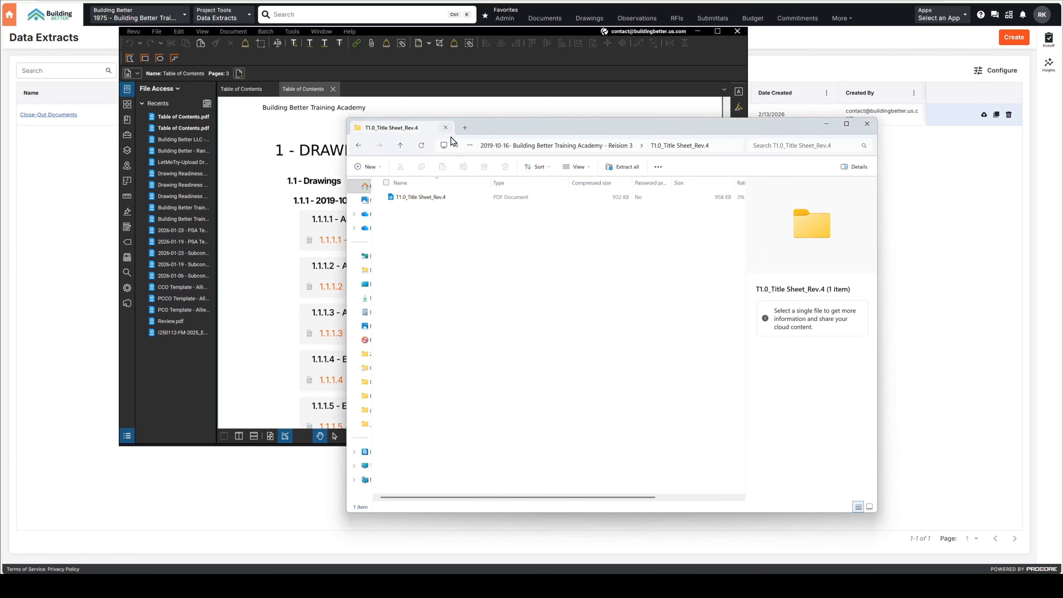
{"action": "left_click", "coordinate": [572, 147]}
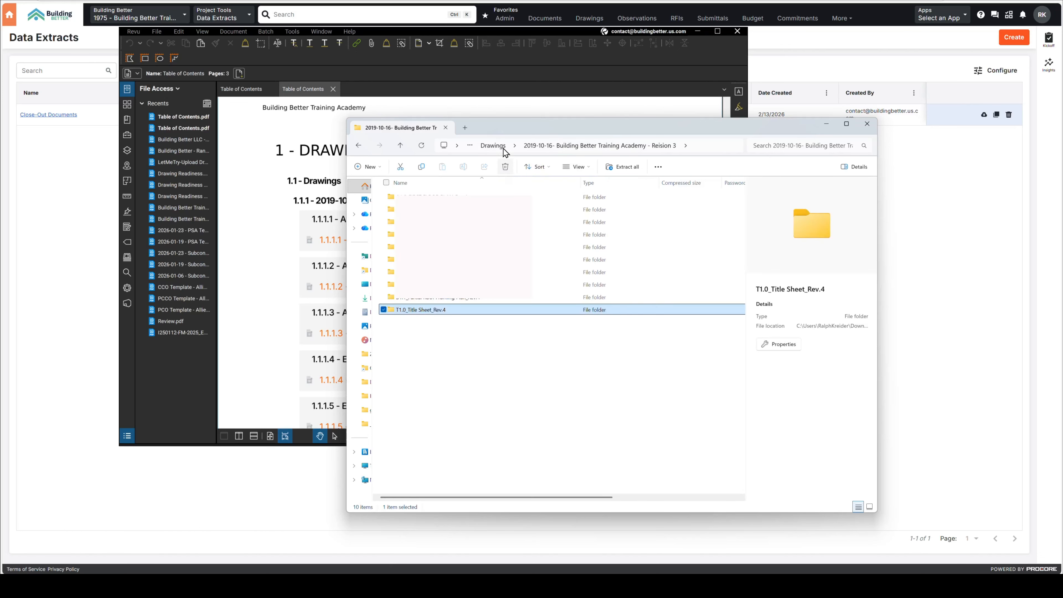
{"action": "left_click", "coordinate": [494, 148]}
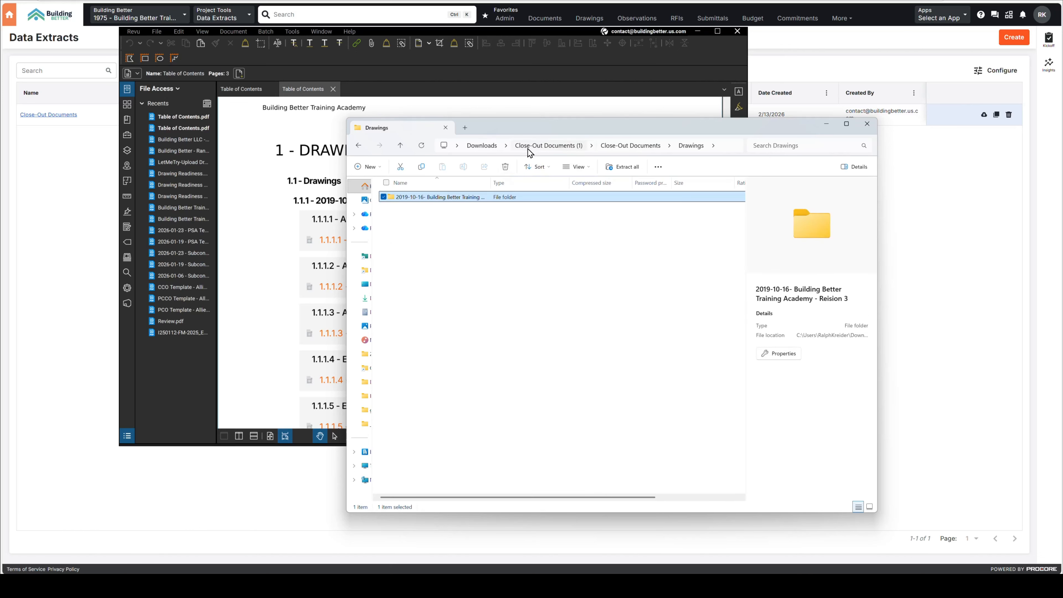
{"action": "left_click", "coordinate": [529, 146]}
{"action": "left_click", "coordinate": [486, 146]}
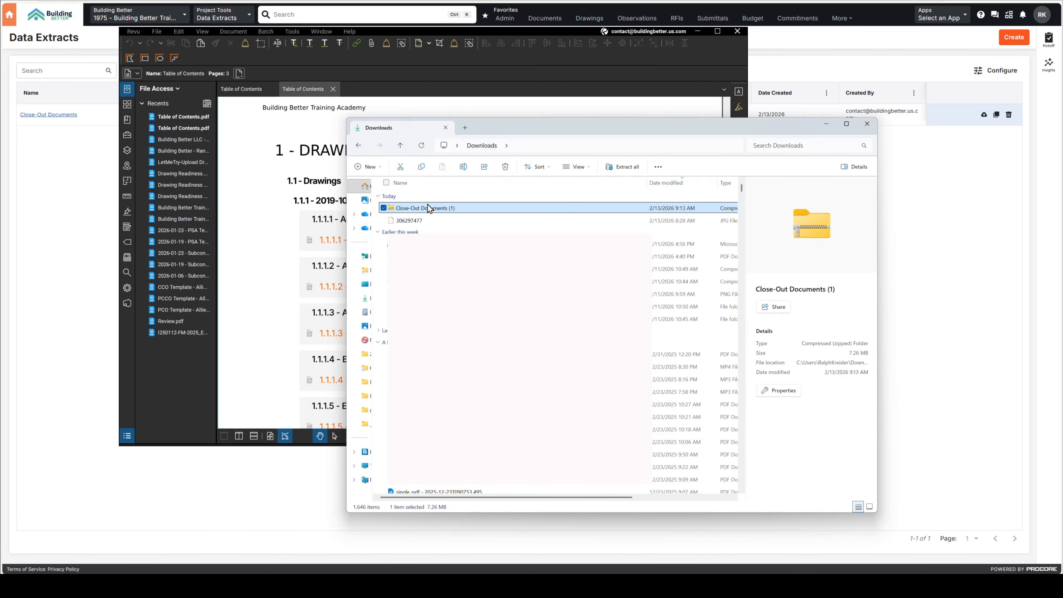
{"action": "right_click", "coordinate": [428, 208]}
{"action": "left_click", "coordinate": [465, 330]}
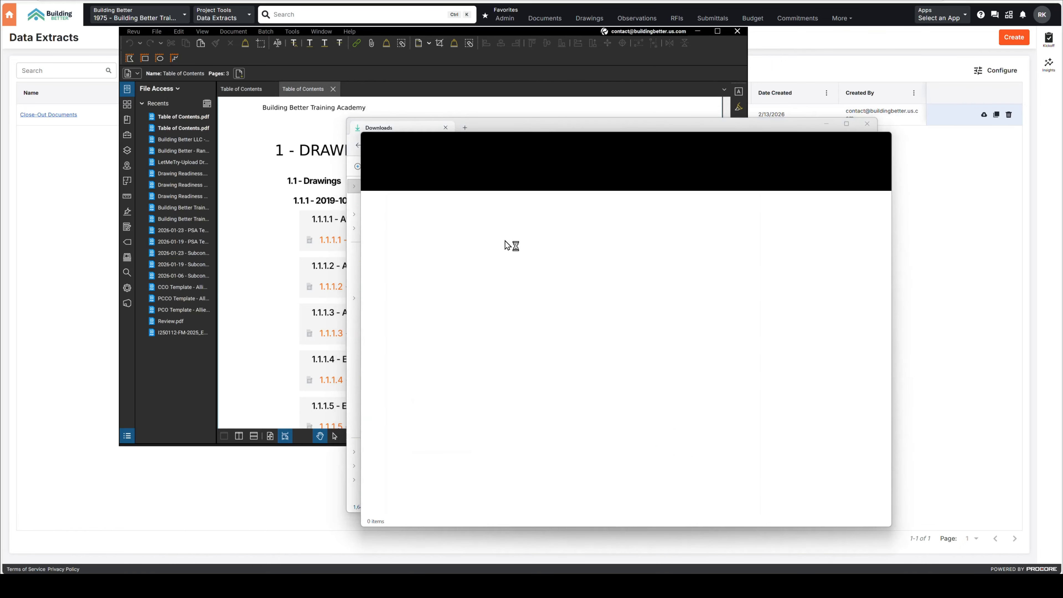
Open the Table of Contents PDF from the extracted Close-Out Documents folder and go to its list of drawings
{"action": "left_click", "coordinate": [431, 226]}
{"action": "double_click", "coordinate": [431, 226]}
{"action": "double_click", "coordinate": [430, 223]}
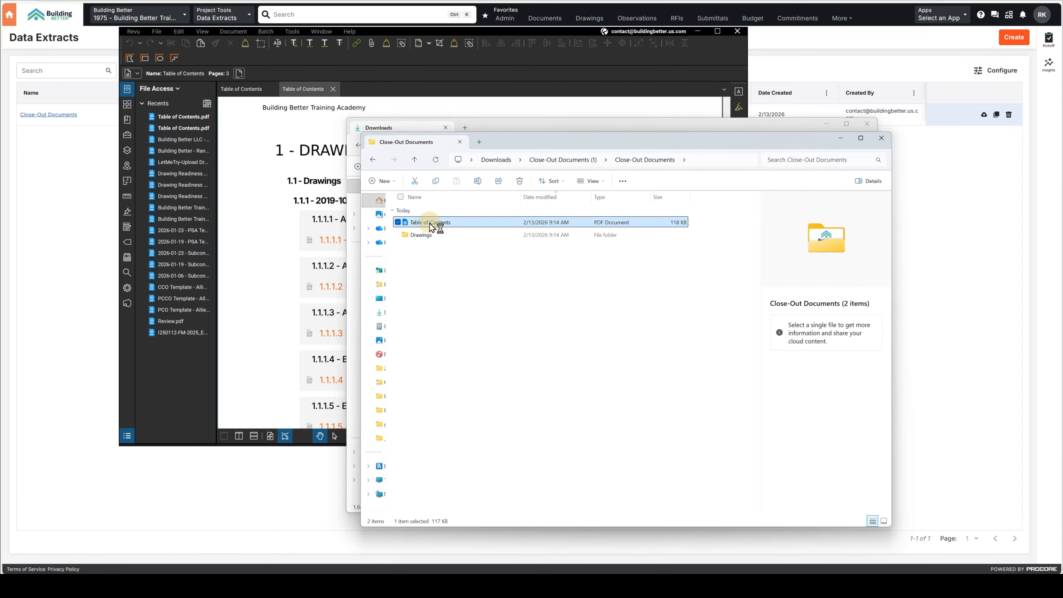
{"action": "scroll", "coordinate": [457, 331], "scroll_direction": "down", "scroll_amount": 15}
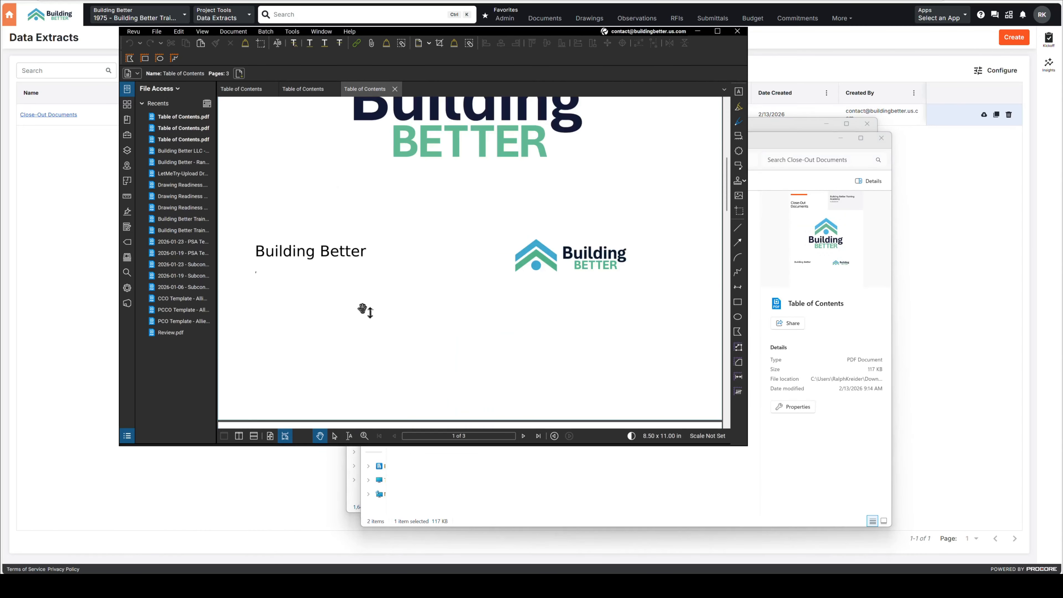
{"action": "scroll", "coordinate": [340, 311], "scroll_direction": "down", "scroll_amount": 3}
{"action": "left_click", "coordinate": [651, 148]}
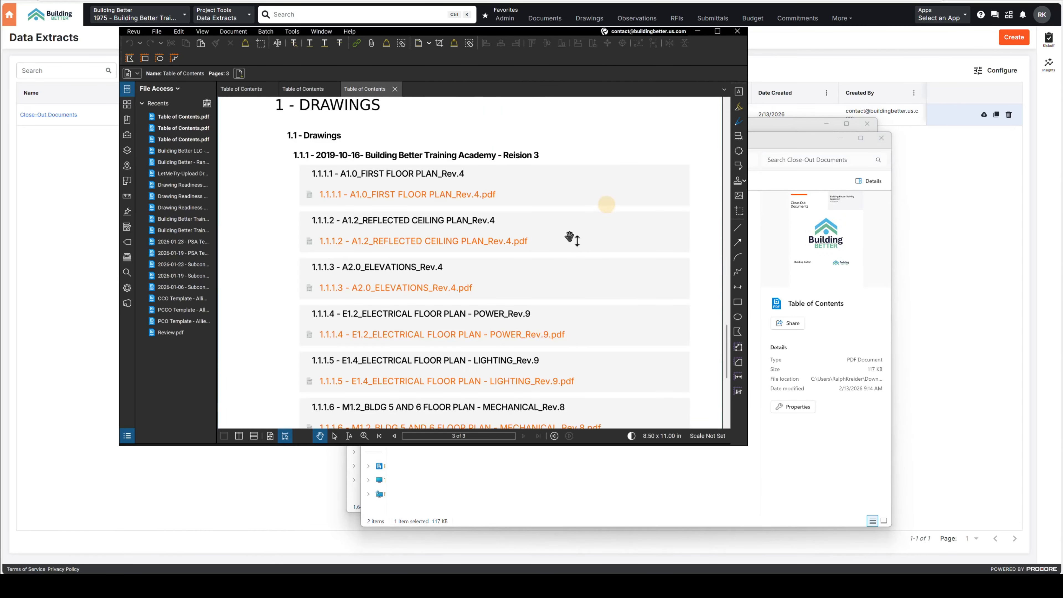
Open the linked A1.0_FIRST FLOOR PLAN_Rev.4.pdf from the table of contents, close it, and open the linked A2.0_ELEVATIONS_Rev.4.pdf
{"action": "left_click", "coordinate": [421, 198]}
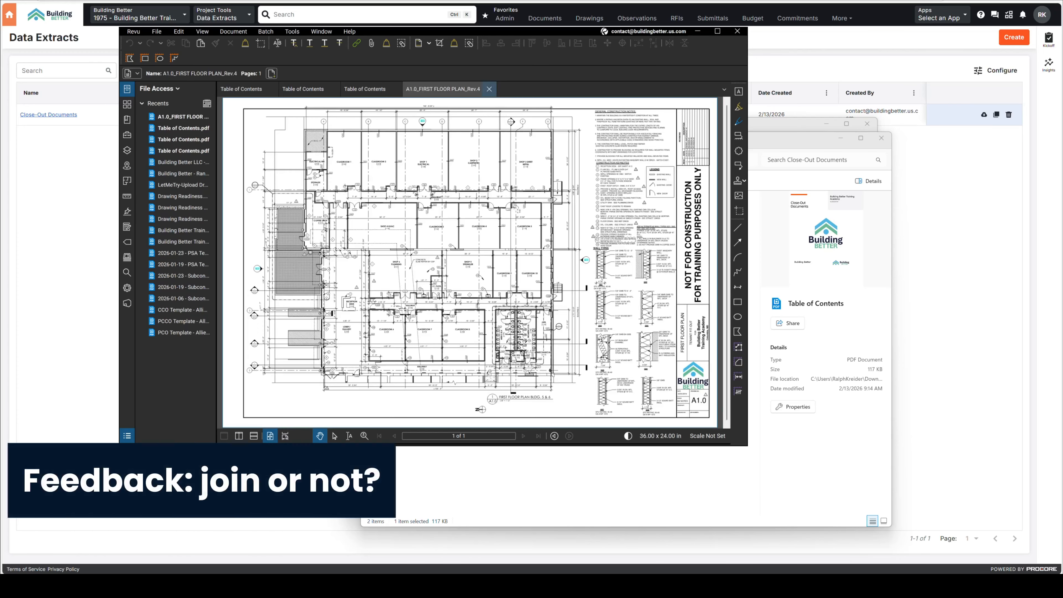
{"action": "left_click", "coordinate": [488, 89]}
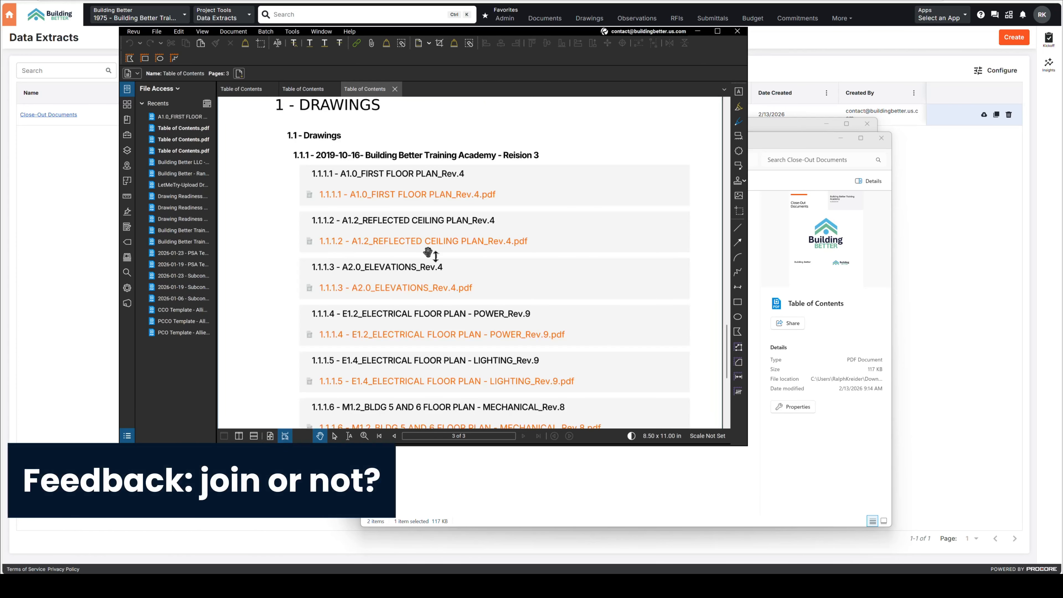
{"action": "left_click", "coordinate": [425, 289]}
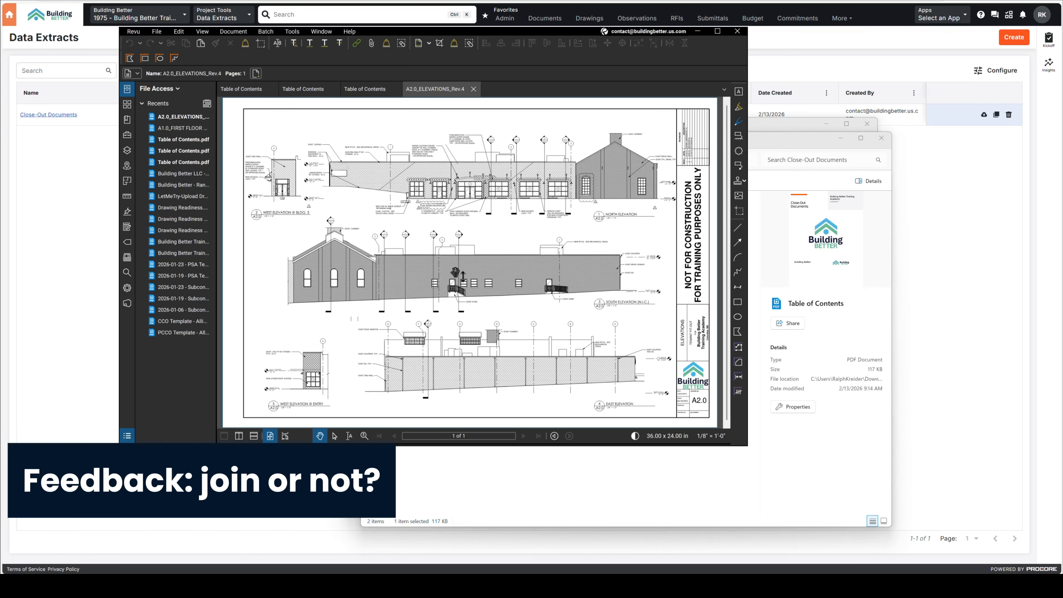